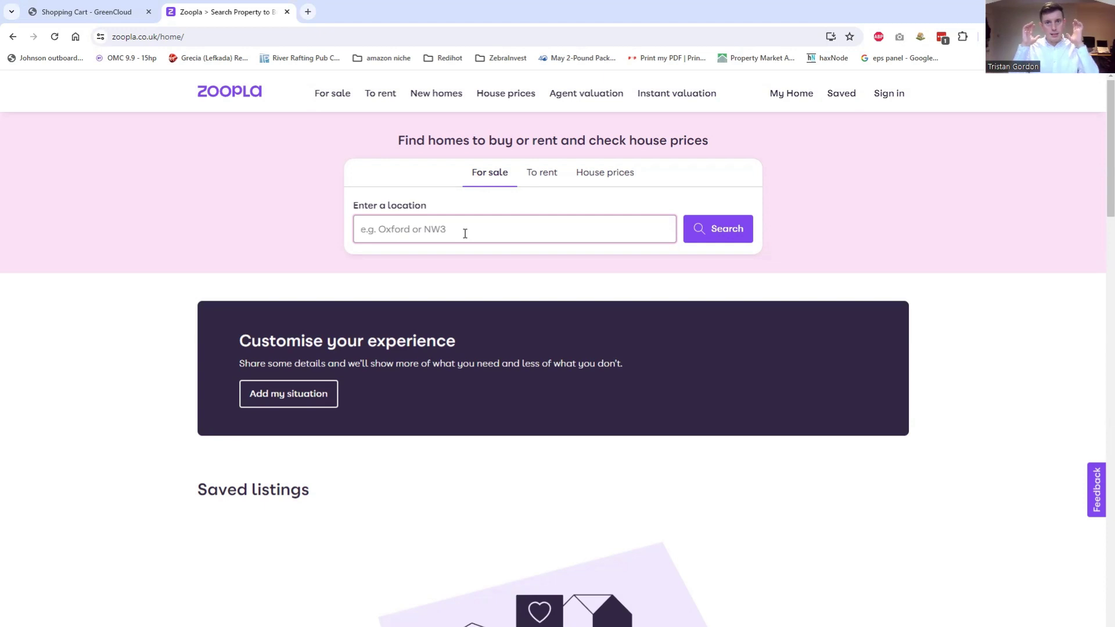
# Search for-sale property in 'Norwich, Norfolk' (1,119 results) and scroll down to the contact-agents form
pyautogui.write('Norwich')
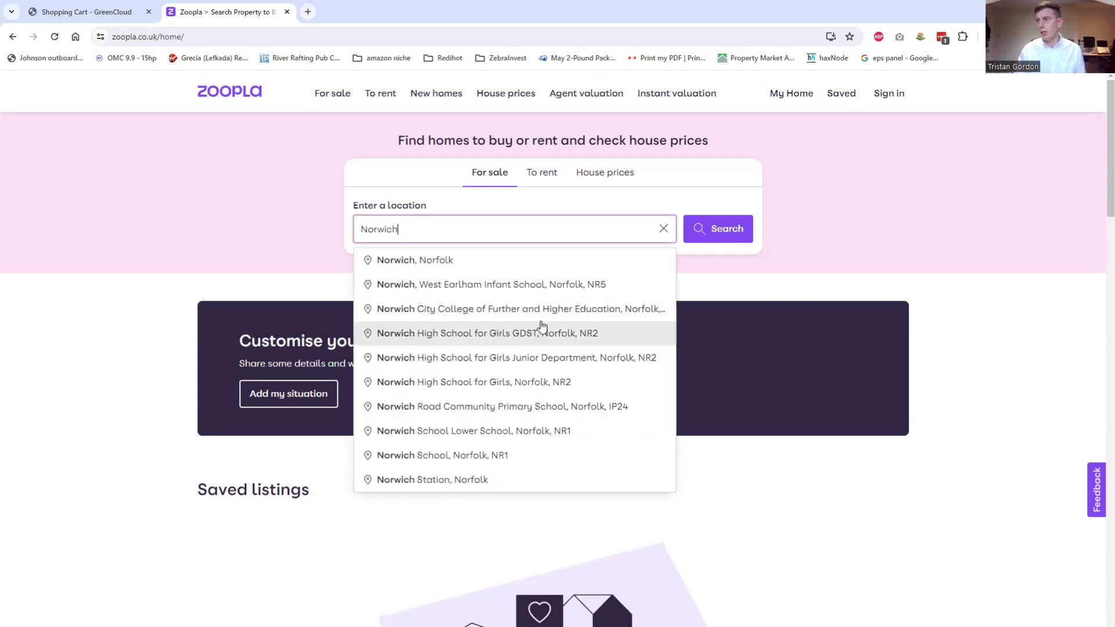
pyautogui.click(580, 266)
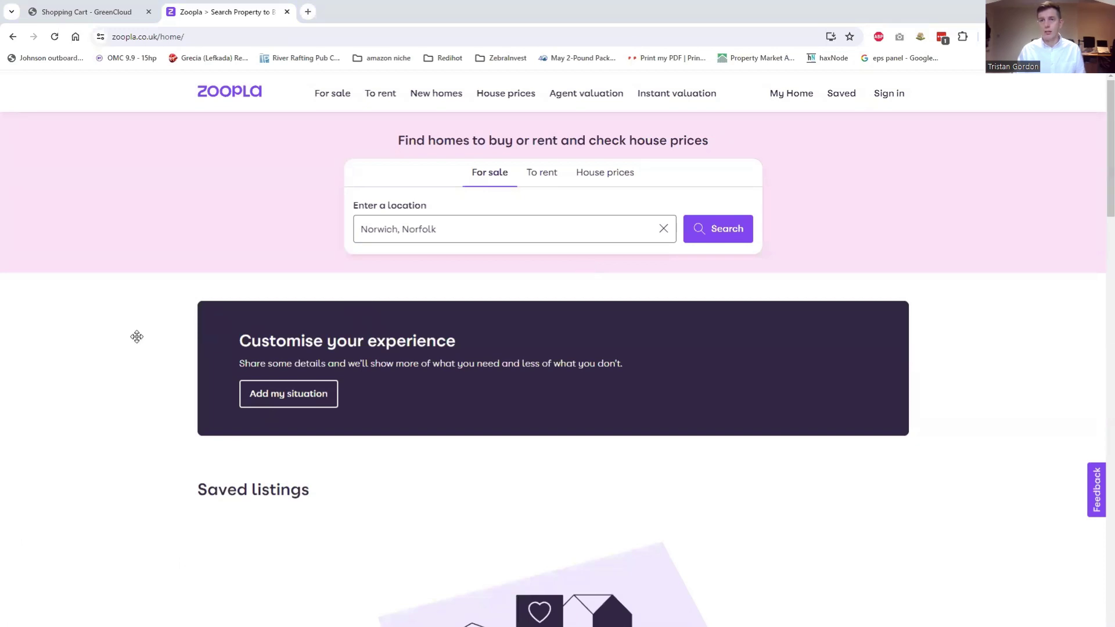
pyautogui.click(700, 226)
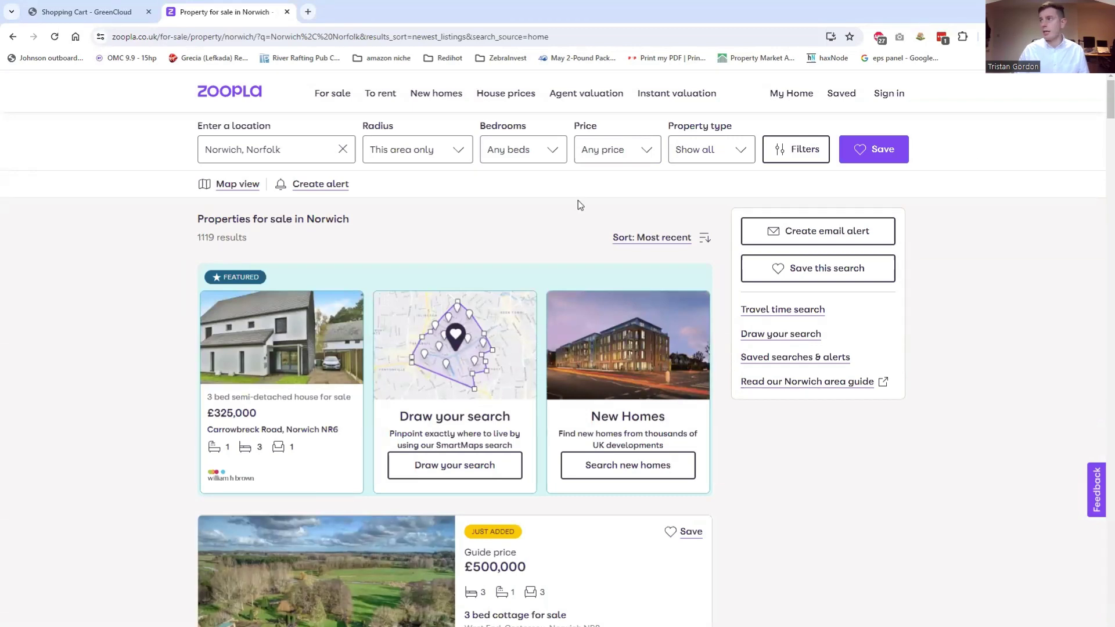
pyautogui.moveTo(1110, 105); pyautogui.dragTo(1097, 583)
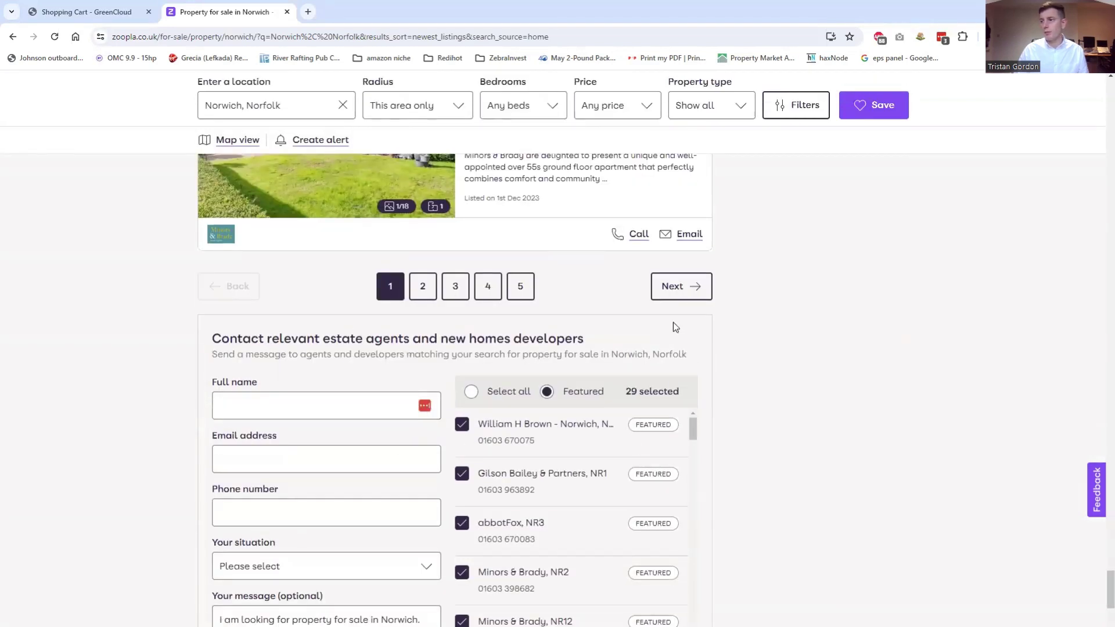
# Autofill the enquiry form's full name, phone and e-mail from saved browser details
pyautogui.scroll(-2, 775, 518)
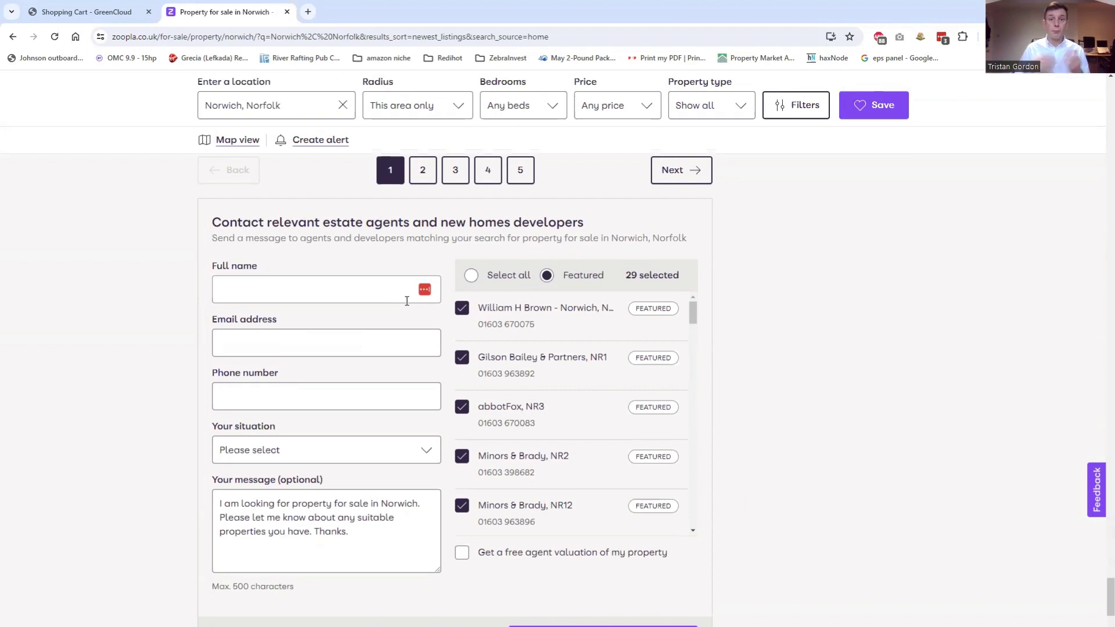
pyautogui.click(246, 291)
pyautogui.click(295, 361)
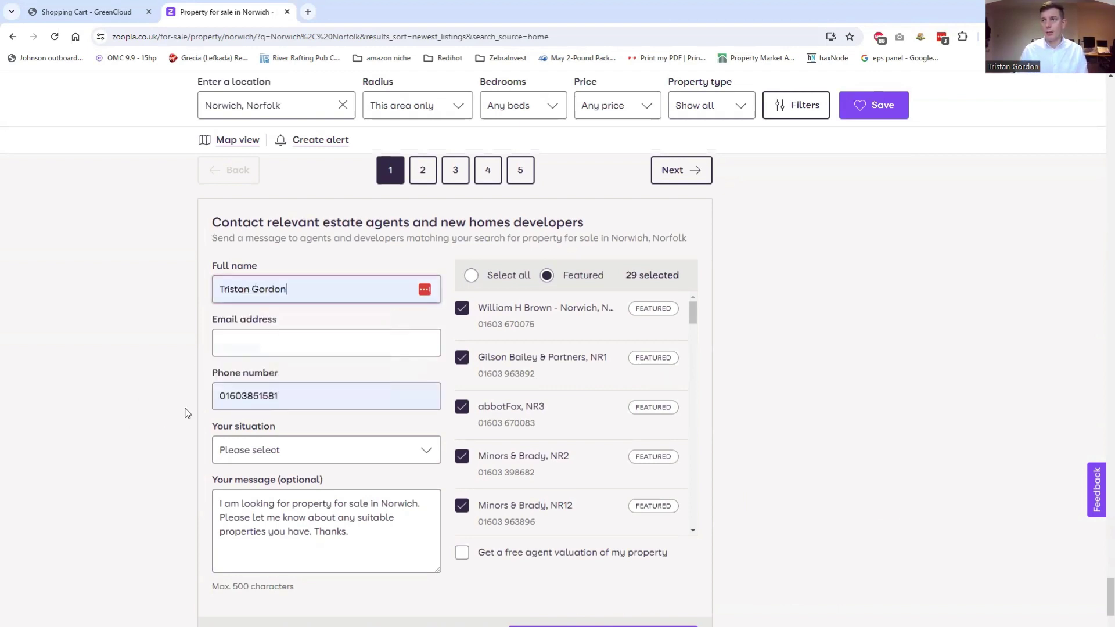
pyautogui.click(283, 342)
pyautogui.write('tg@z')
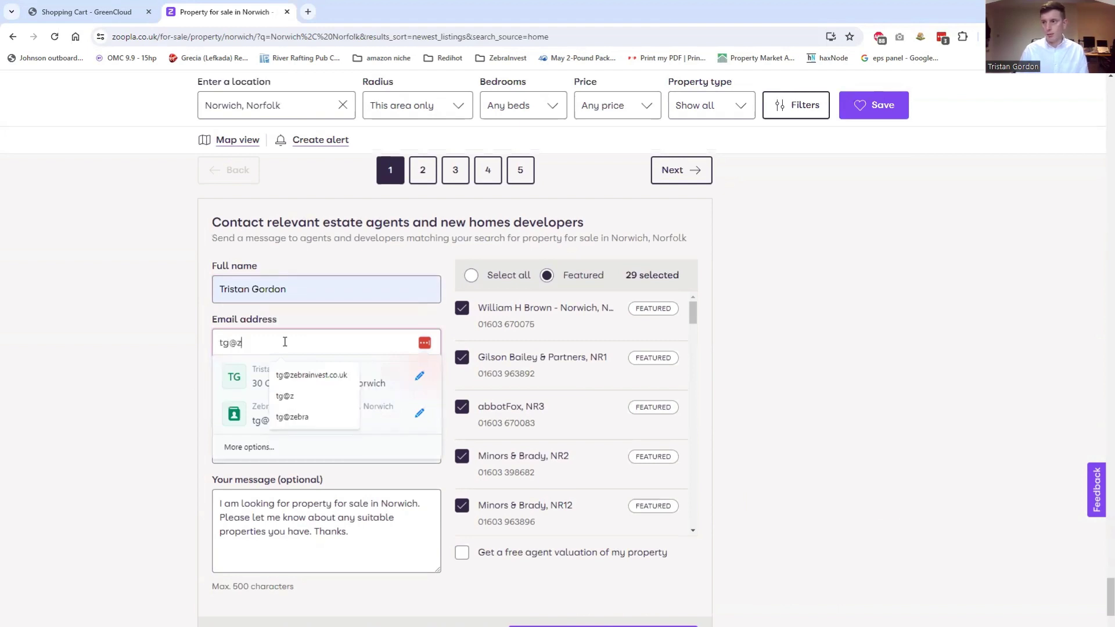
pyautogui.click(311, 375)
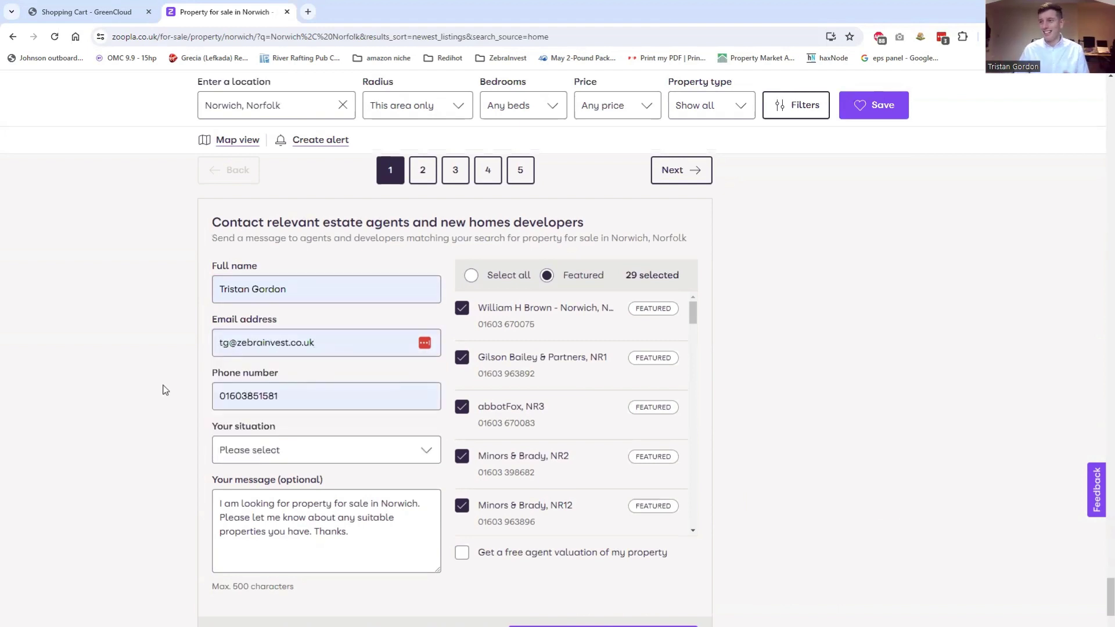
# Set Your situation to 'I am an investor/I'm hoping to invest' and select the default message text
pyautogui.click(261, 451)
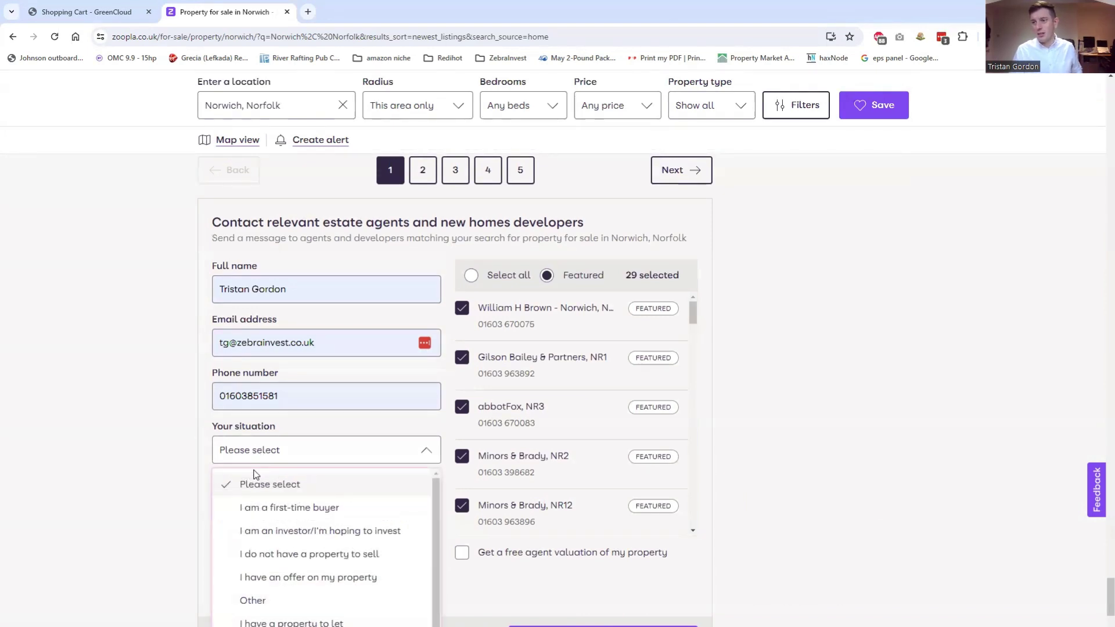
pyautogui.click(281, 532)
pyautogui.click(289, 499)
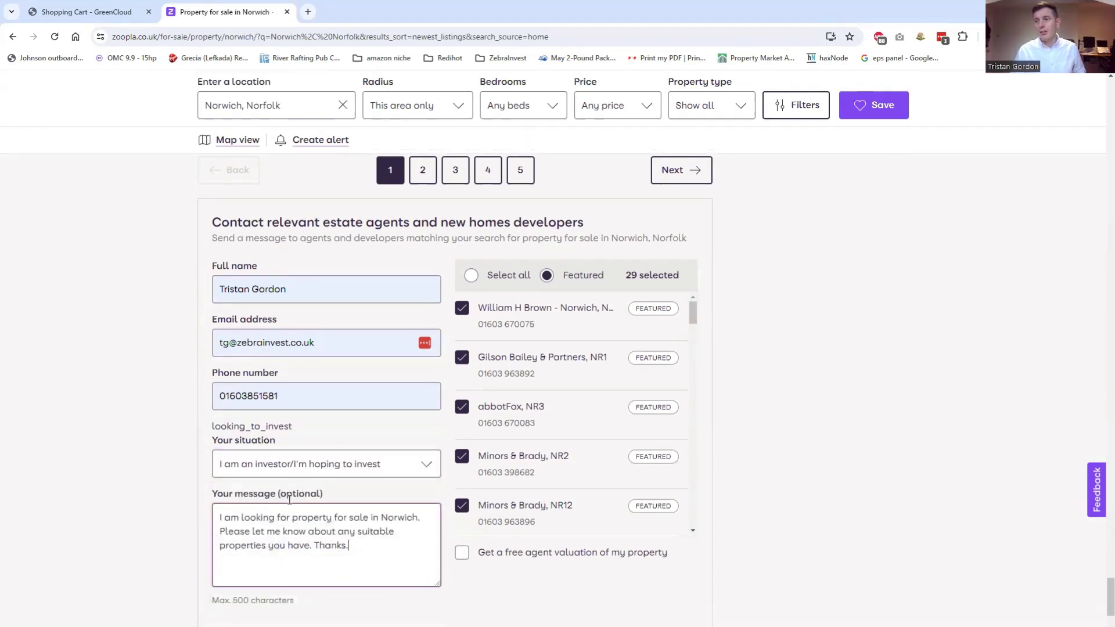
pyautogui.moveTo(290, 499); pyautogui.dragTo(261, 582)
pyautogui.click(415, 568)
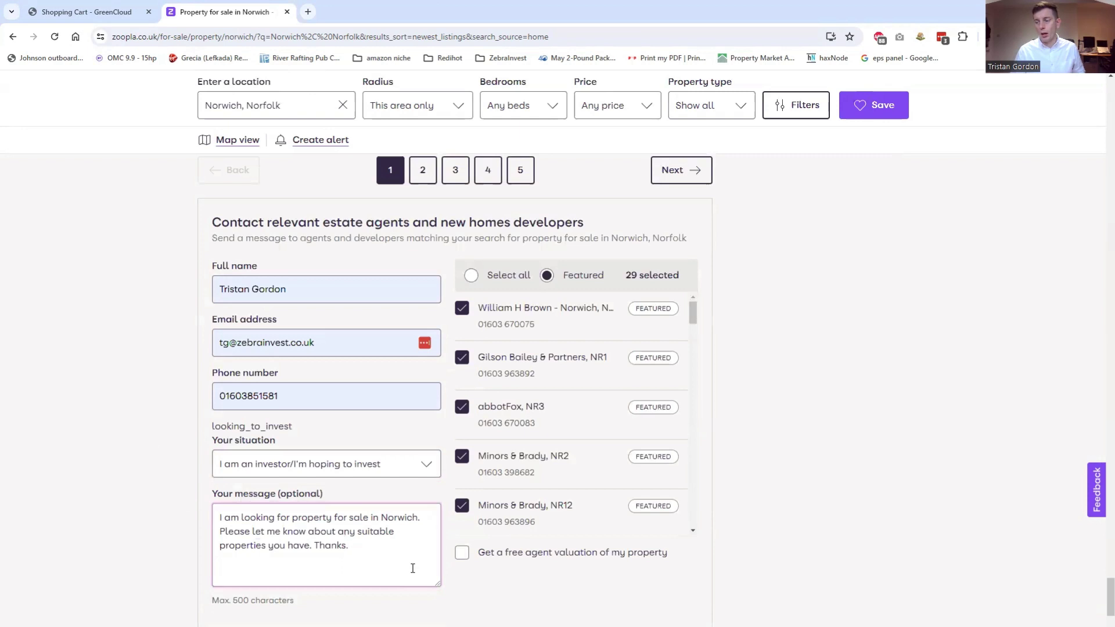
# Paste the prepared enquiry about freehold blocks of flats and unfinished developments over the default message and review it
pyautogui.hotkey('ctrl', 'a')
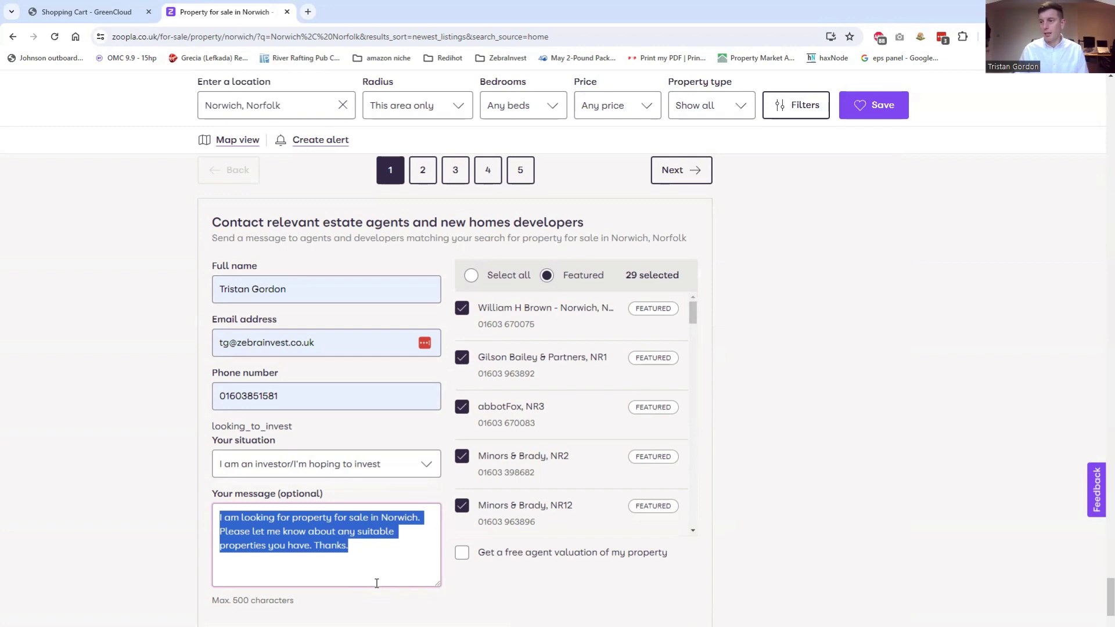
pyautogui.hotkey('ctrl', 'v')
pyautogui.scroll(6, 380, 584)
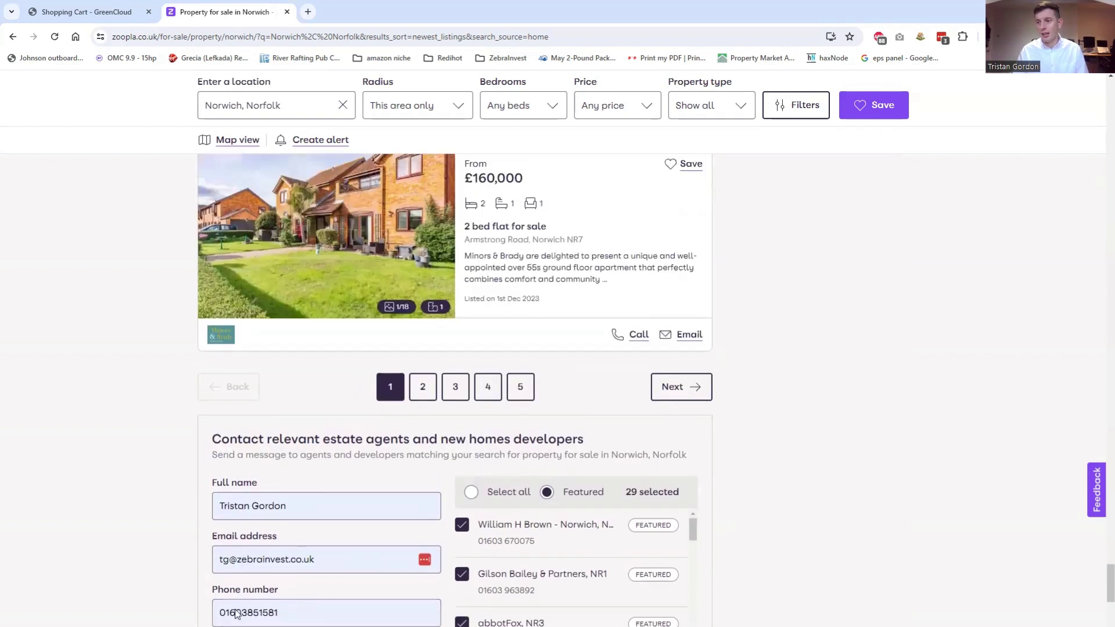
pyautogui.scroll(-5, 237, 614)
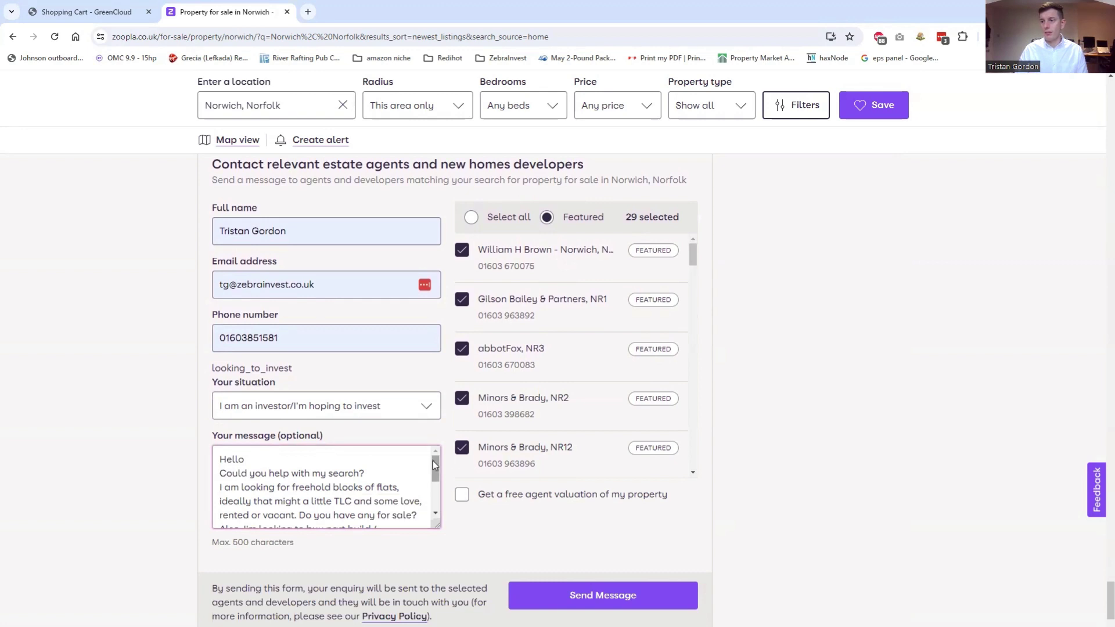
pyautogui.moveTo(434, 461); pyautogui.dragTo(433, 477)
pyautogui.scroll(-1, 260, 461)
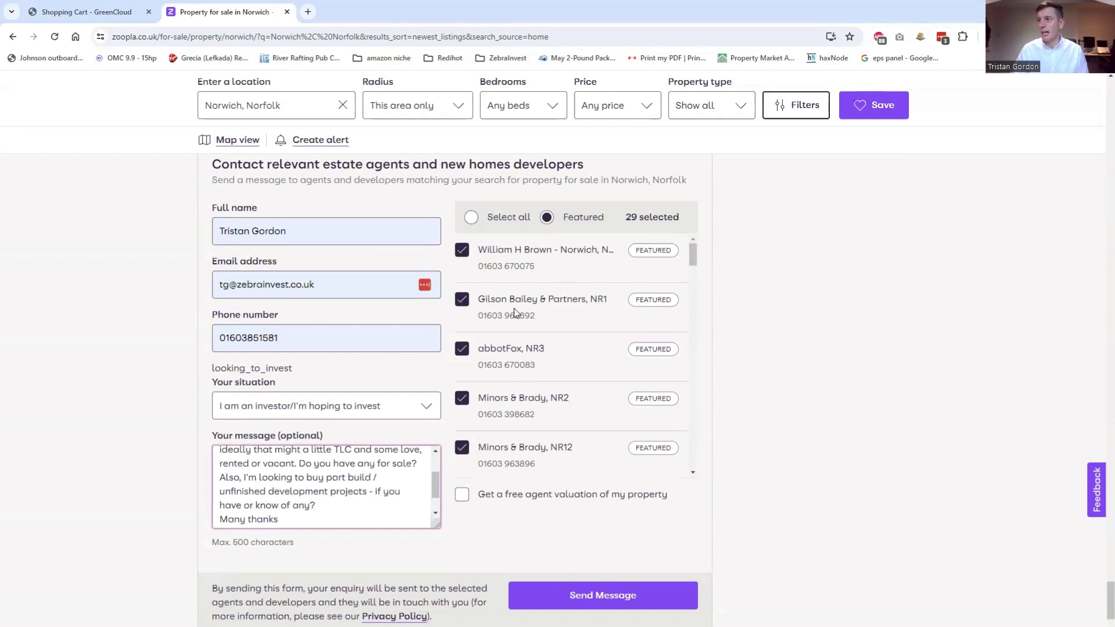
# Untick Starkings & Watson, Savills Norwich New Homes, Stobart & Hurrell and Attik, keeping Sefftons selected
pyautogui.scroll(-2, 572, 309)
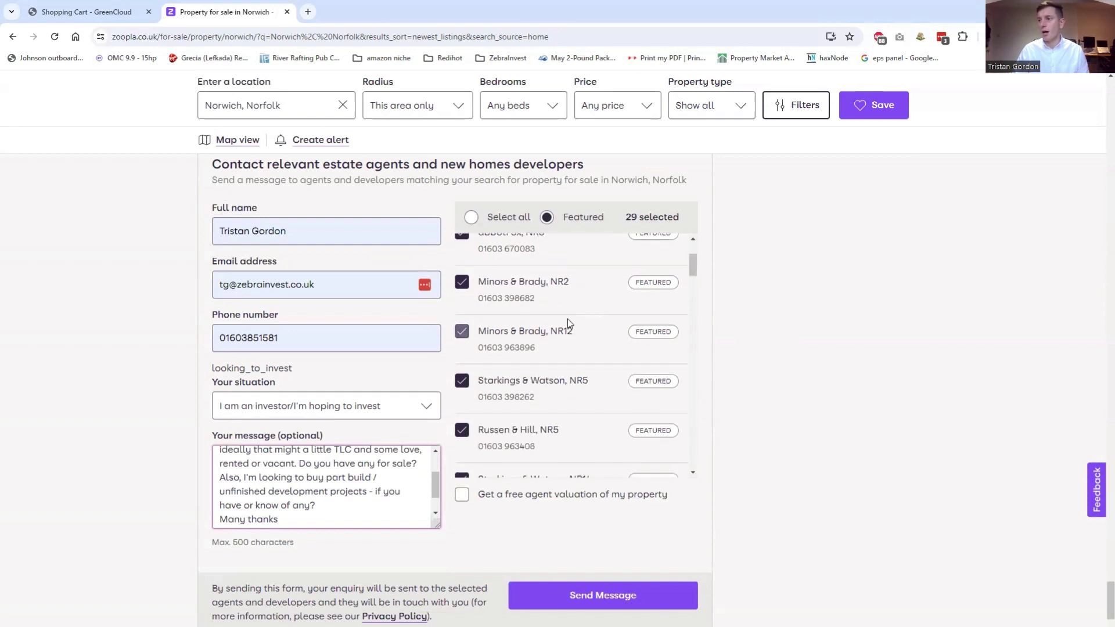
pyautogui.scroll(-2, 568, 319)
pyautogui.click(516, 366)
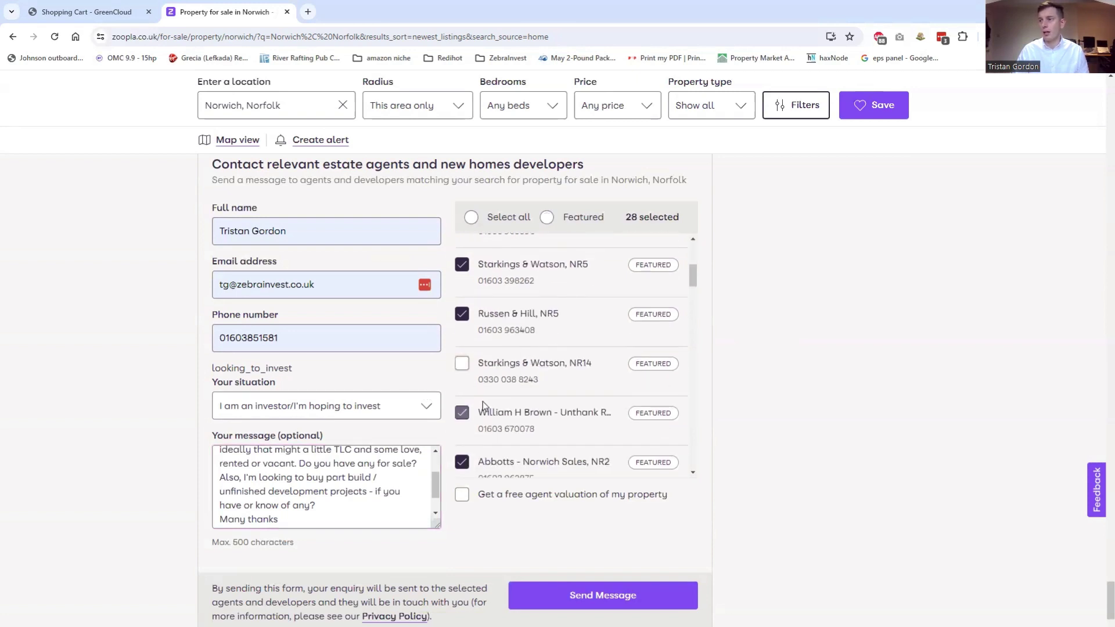
pyautogui.scroll(-1, 483, 395)
pyautogui.scroll(-2, 546, 325)
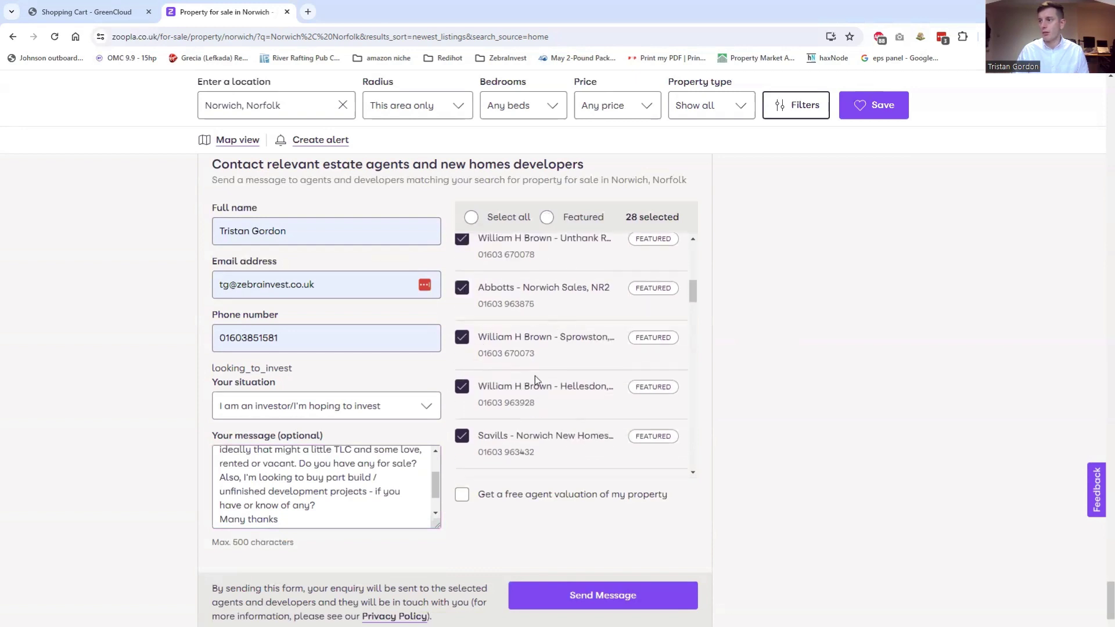
pyautogui.scroll(-2, 535, 376)
pyautogui.click(491, 322)
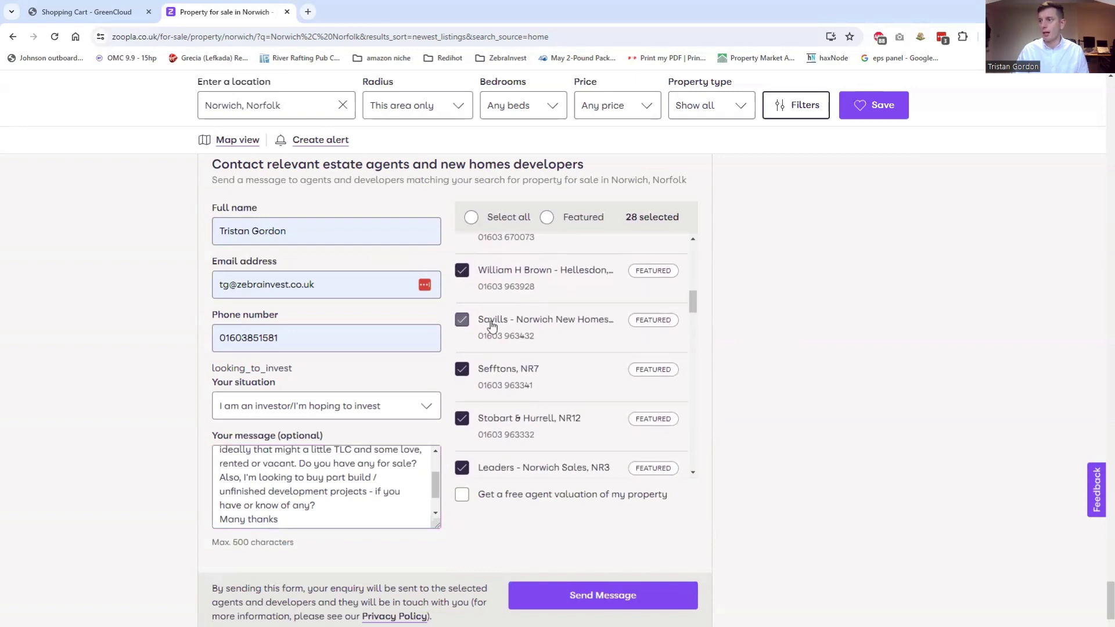
pyautogui.click(497, 375)
pyautogui.click(494, 369)
pyautogui.scroll(-2, 521, 402)
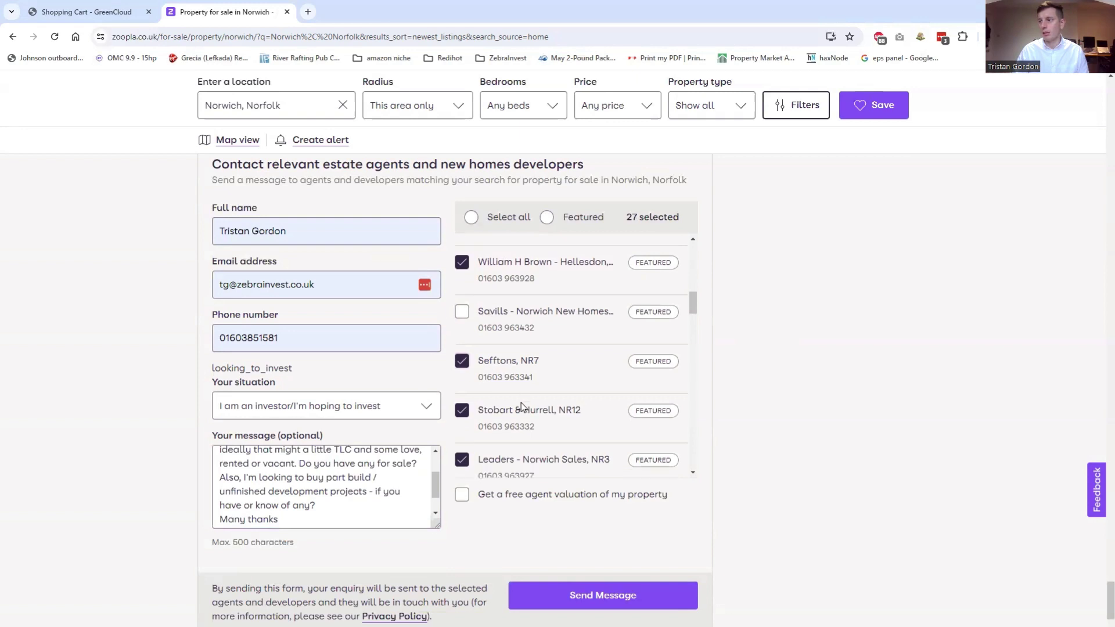
pyautogui.click(505, 306)
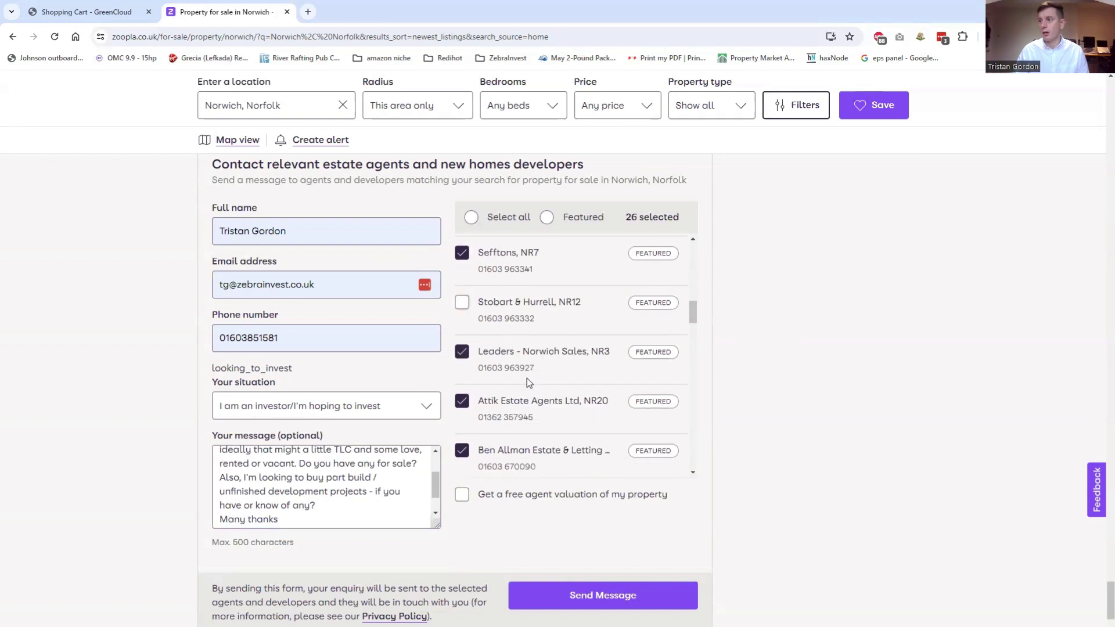
pyautogui.click(523, 401)
# Untick Minors & Brady, Trett Phillips Residential, Bidwells New Homes and The Agency UK
pyautogui.scroll(-3, 520, 382)
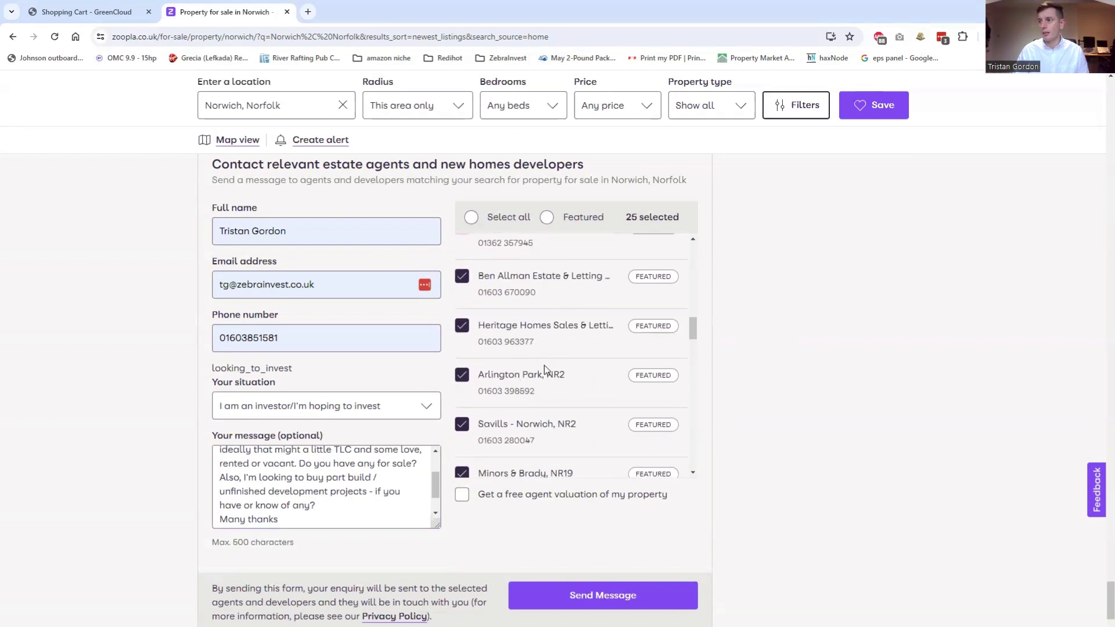
pyautogui.scroll(-2, 532, 406)
pyautogui.click(537, 370)
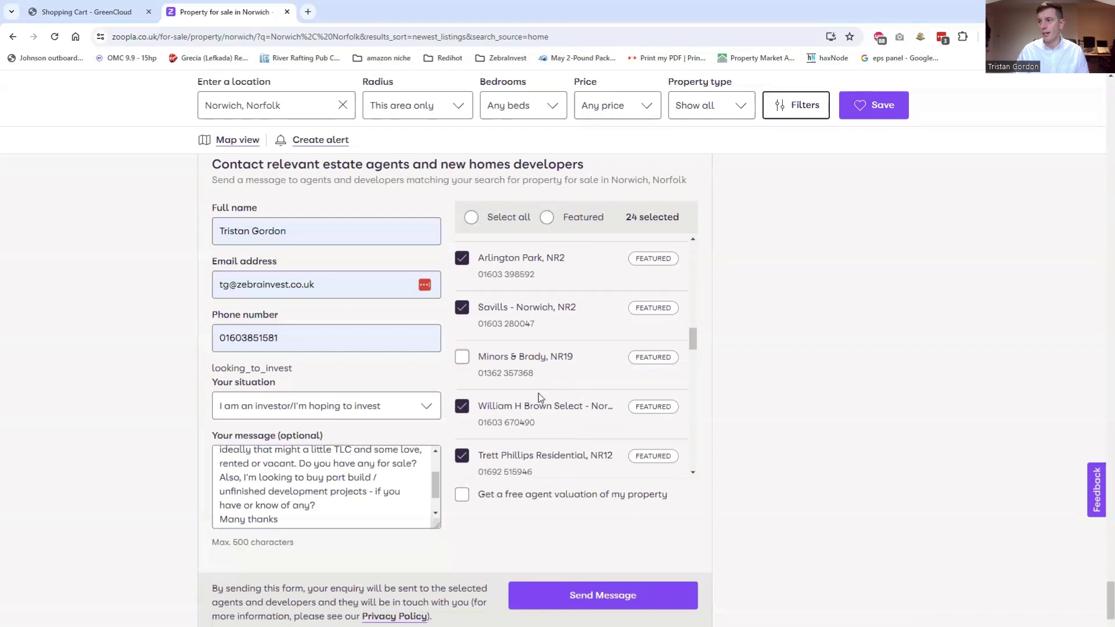
pyautogui.scroll(-2, 538, 392)
pyautogui.click(526, 348)
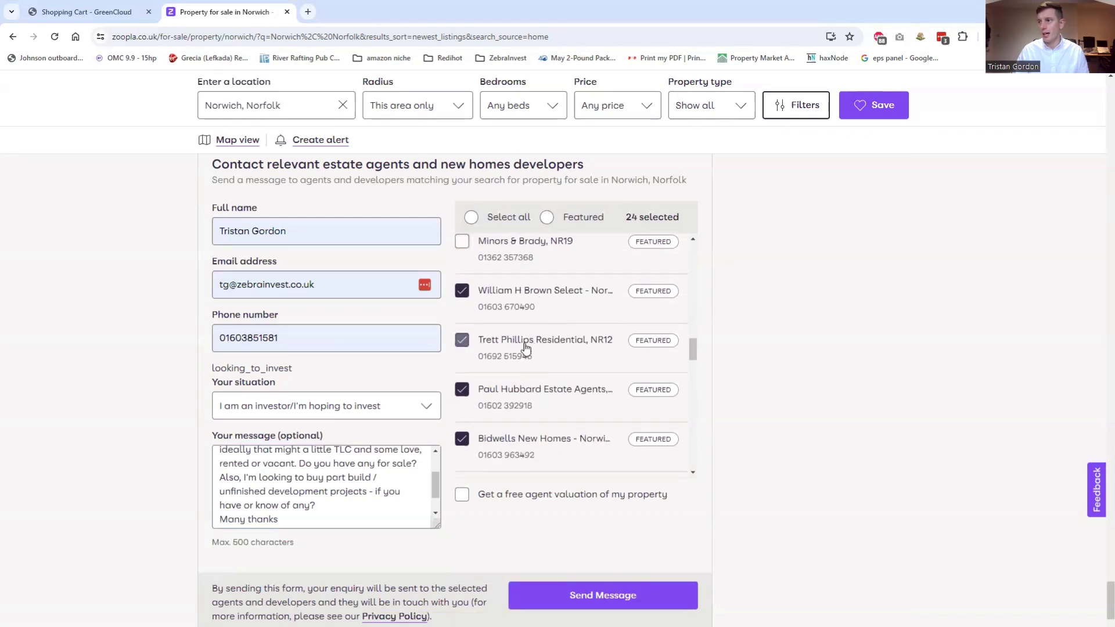
pyautogui.scroll(-2, 525, 377)
pyautogui.click(506, 324)
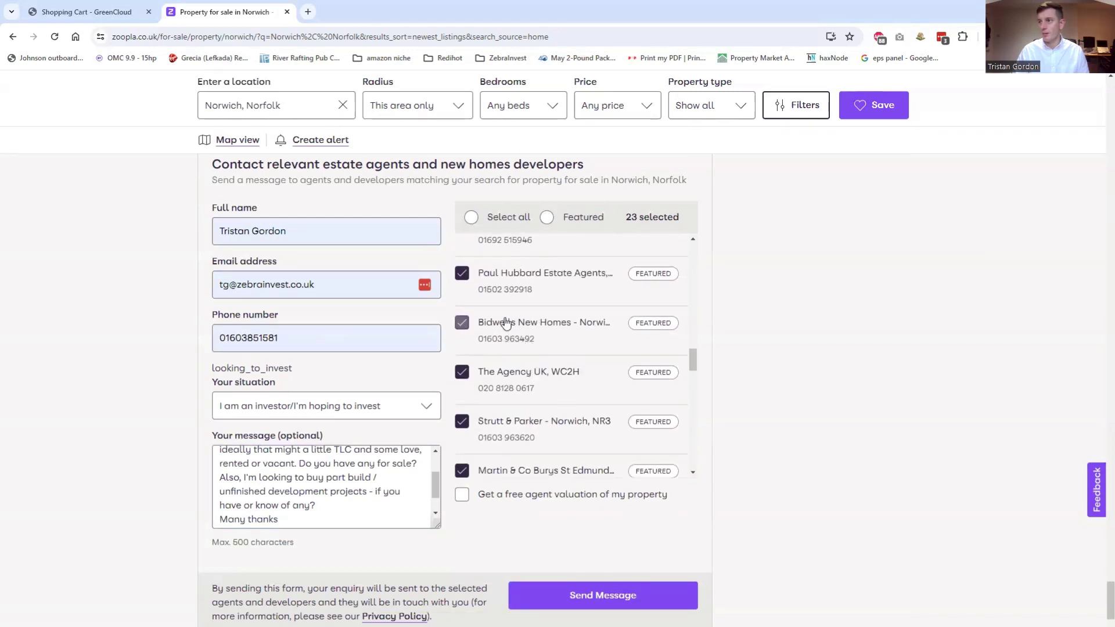
pyautogui.click(510, 376)
pyautogui.scroll(-1, 517, 401)
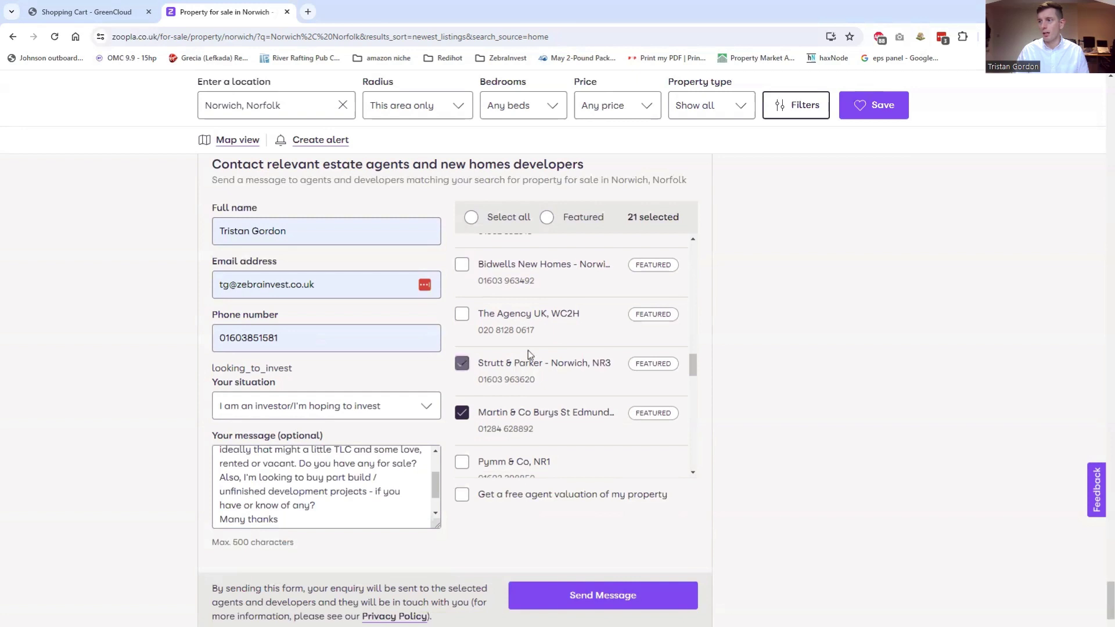
pyautogui.scroll(-2, 528, 350)
# Untick Martin & Co and tick Pymm & Co, Websters, Property Ladder and Astley & Co
pyautogui.click(544, 307)
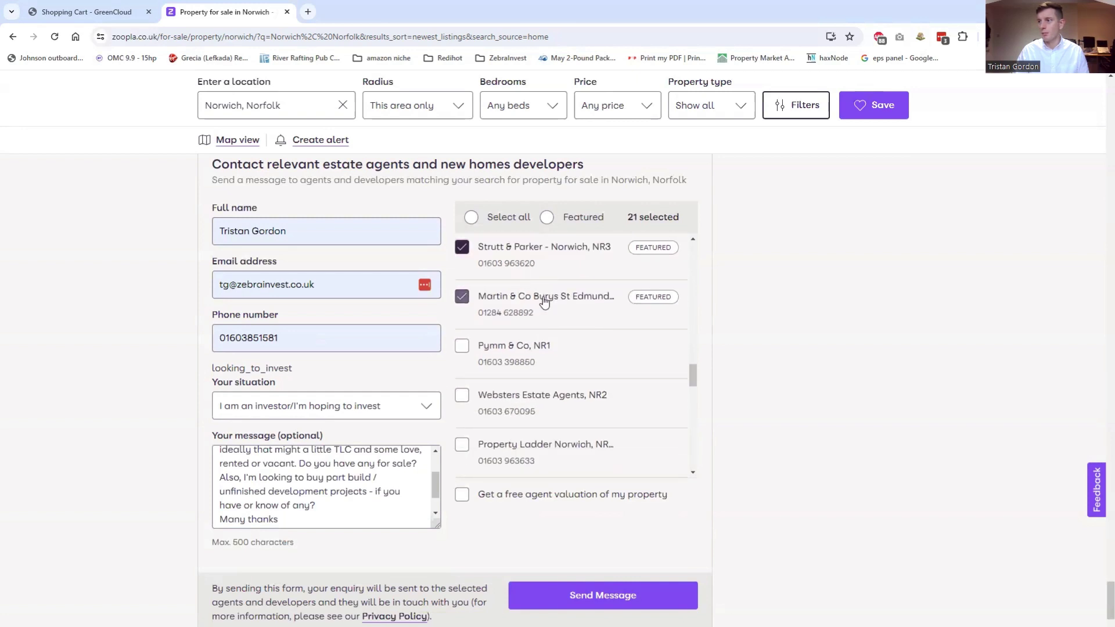
pyautogui.click(514, 355)
pyautogui.scroll(-2, 520, 349)
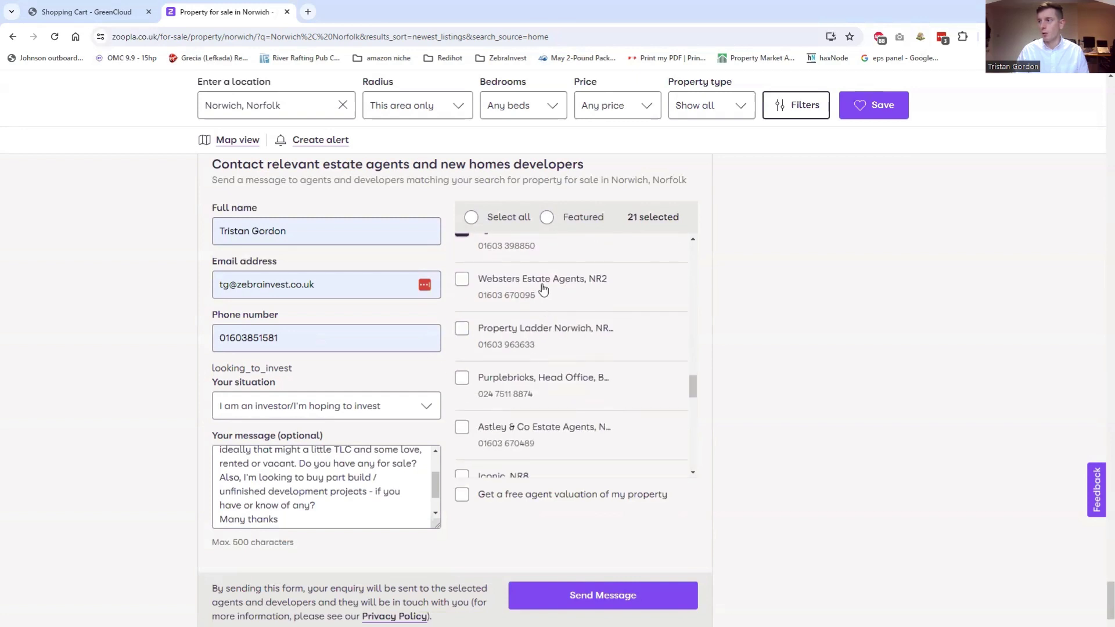
pyautogui.click(543, 289)
pyautogui.click(542, 332)
pyautogui.scroll(-1, 544, 375)
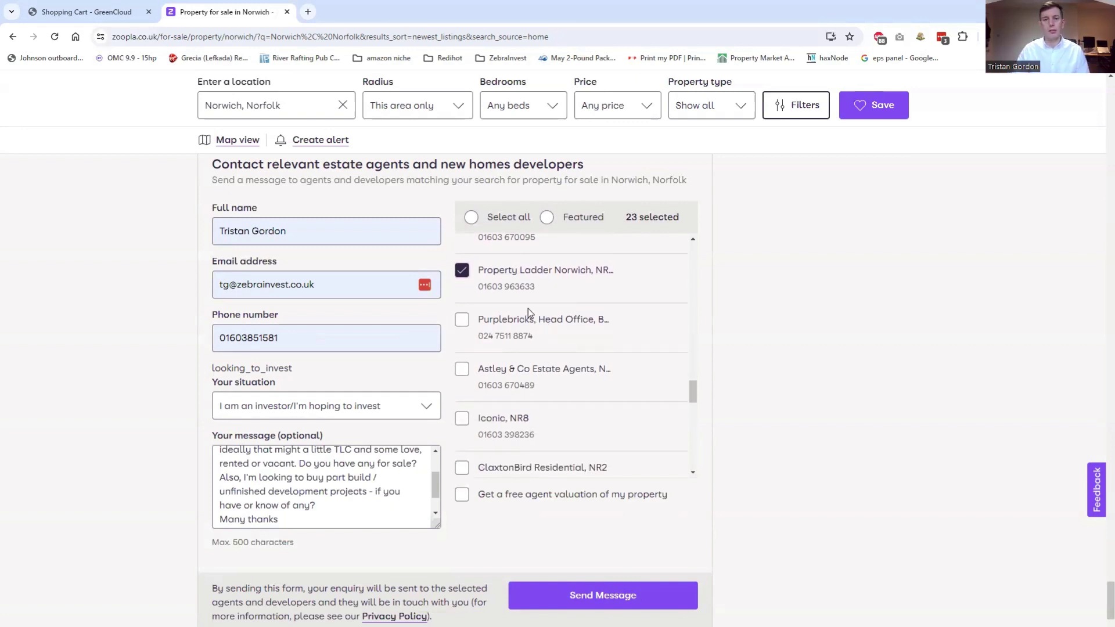
pyautogui.click(531, 378)
pyautogui.moveTo(484, 419); pyautogui.dragTo(497, 418)
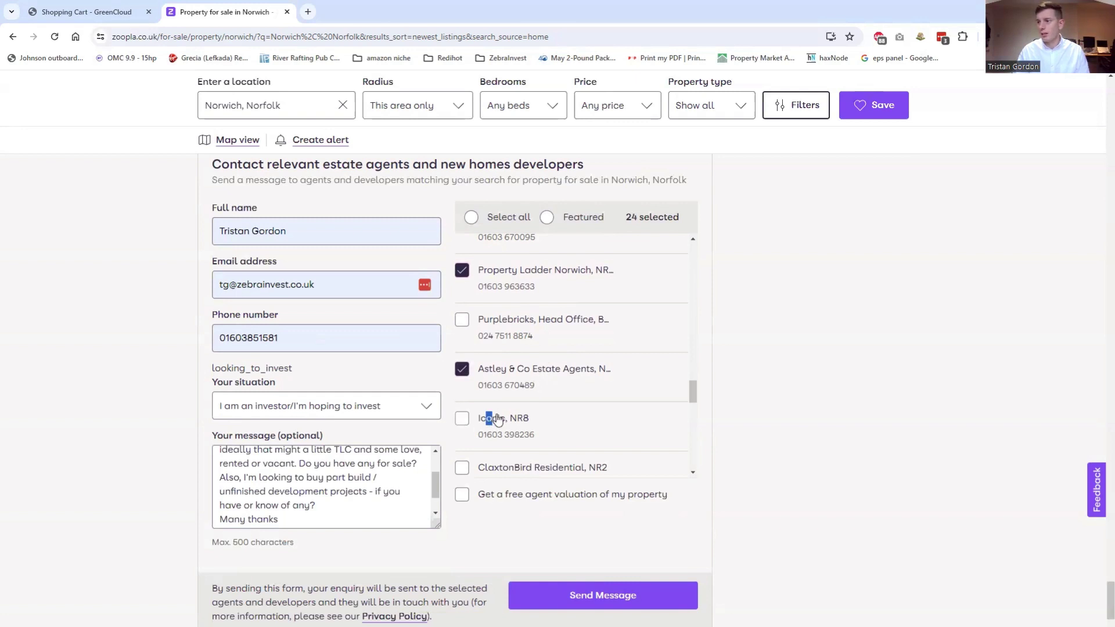
# Tick Iconic, ClaxtonBird, Mills Knight, Reality, Fine & Country and Vario, reaching 30 agents
pyautogui.scroll(-1, 498, 420)
pyautogui.click(462, 365)
pyautogui.click(462, 410)
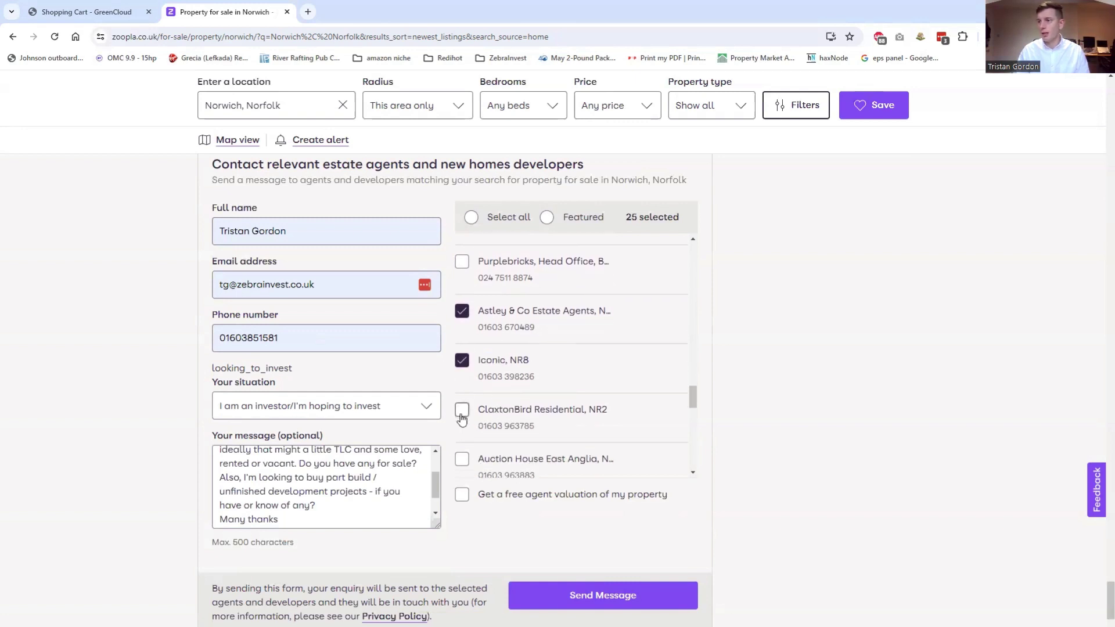
pyautogui.scroll(-2, 462, 410)
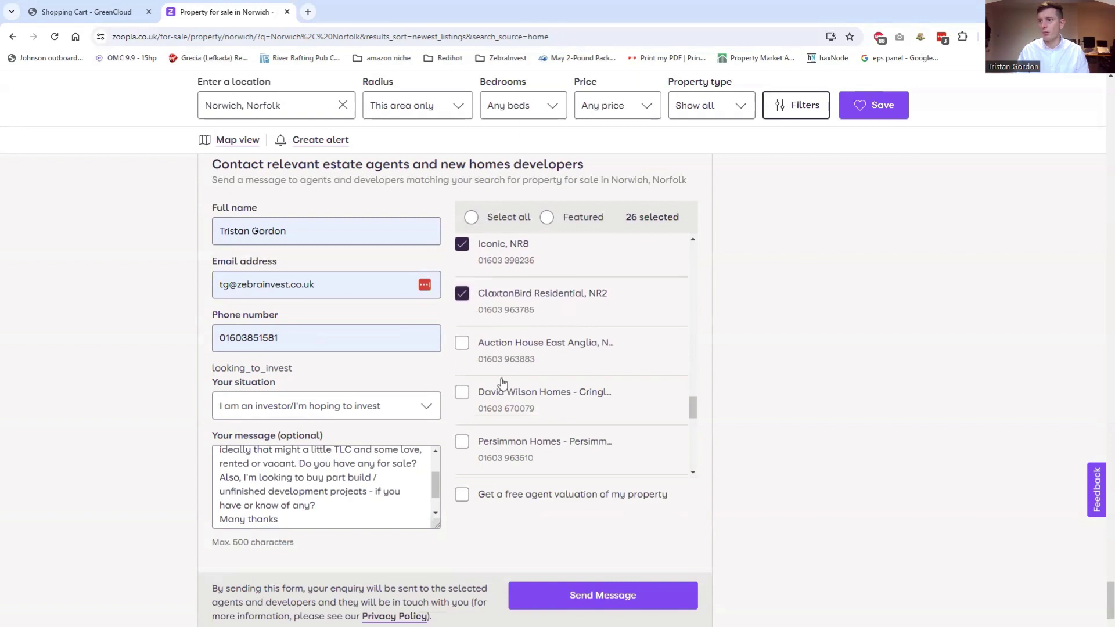
pyautogui.scroll(-1, 498, 384)
pyautogui.scroll(-1, 475, 403)
pyautogui.scroll(-2, 475, 403)
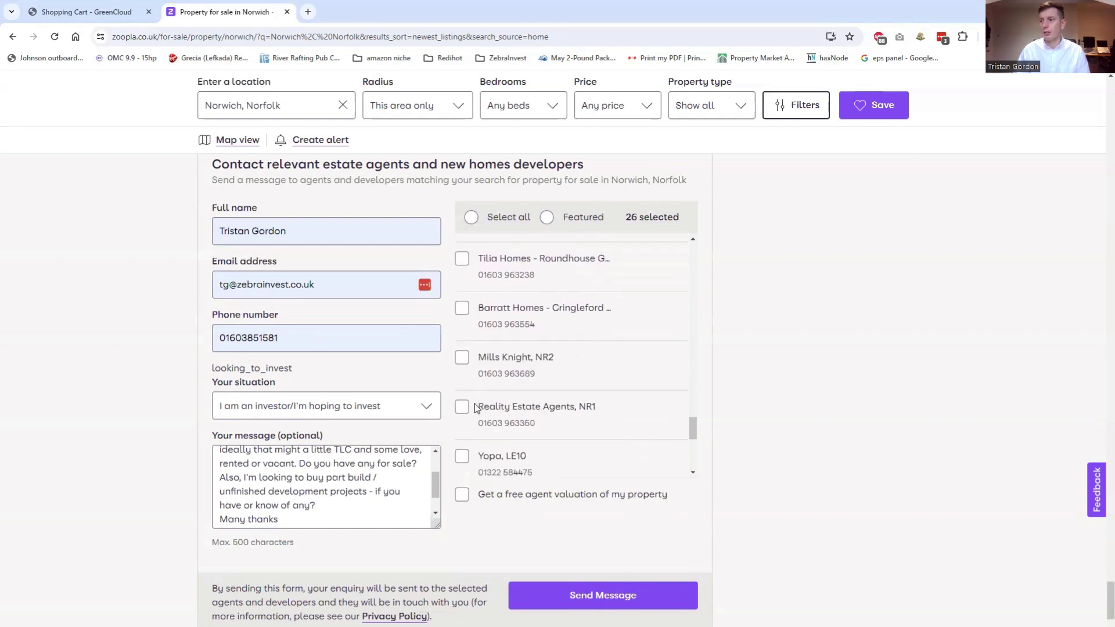
pyautogui.click(460, 358)
pyautogui.scroll(-2, 466, 354)
pyautogui.click(464, 292)
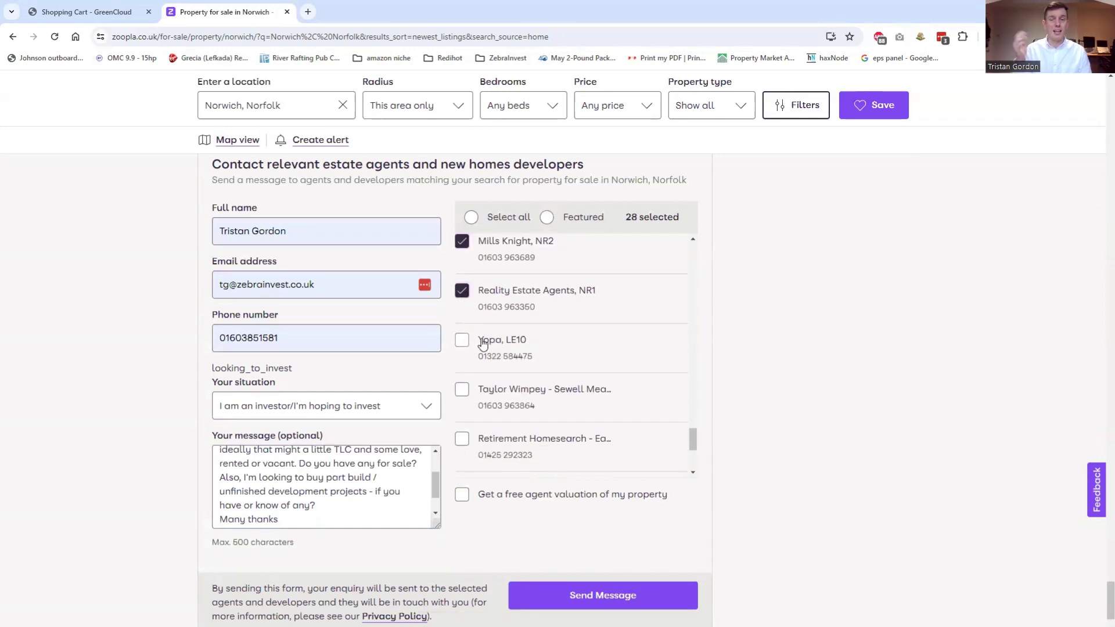
pyautogui.scroll(-1, 507, 406)
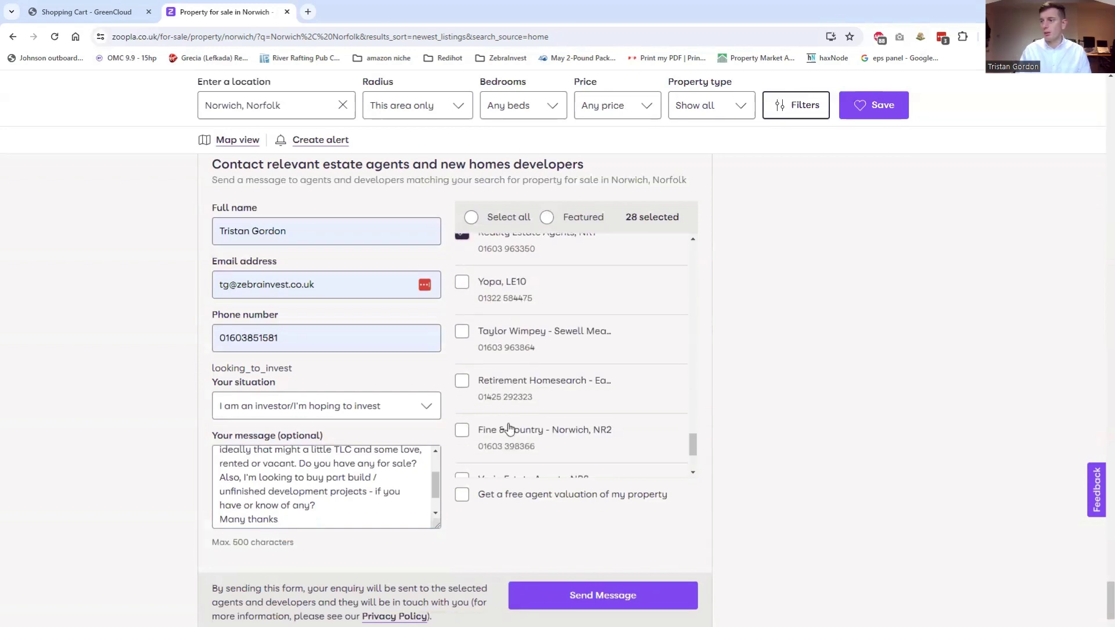
pyautogui.click(503, 427)
pyautogui.scroll(-2, 503, 421)
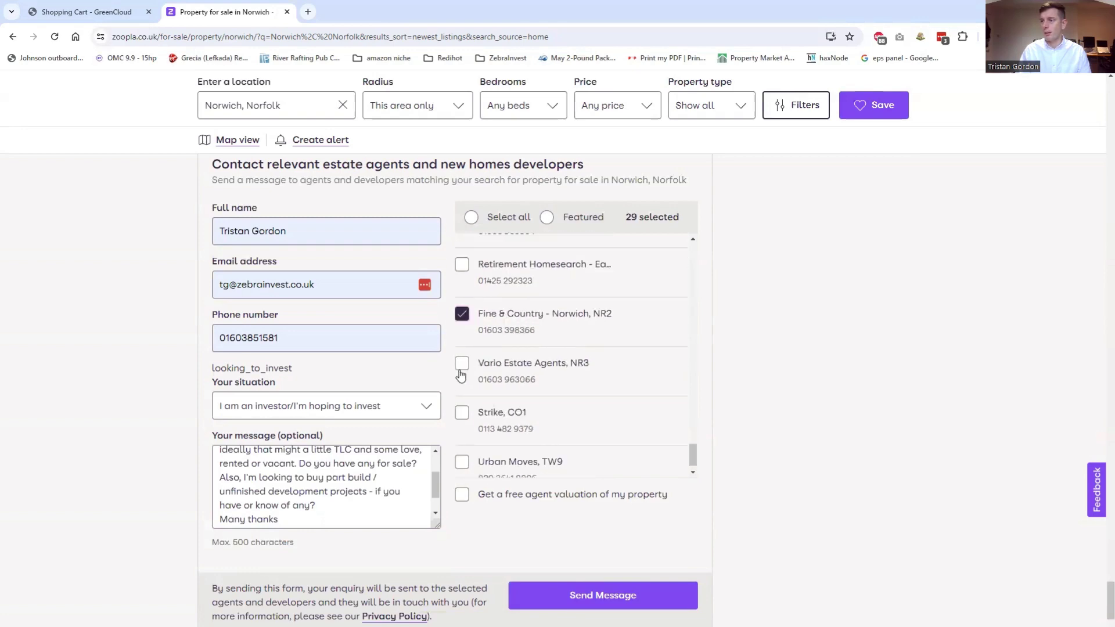
pyautogui.click(462, 365)
pyautogui.scroll(-2, 640, 444)
pyautogui.scroll(4, 521, 410)
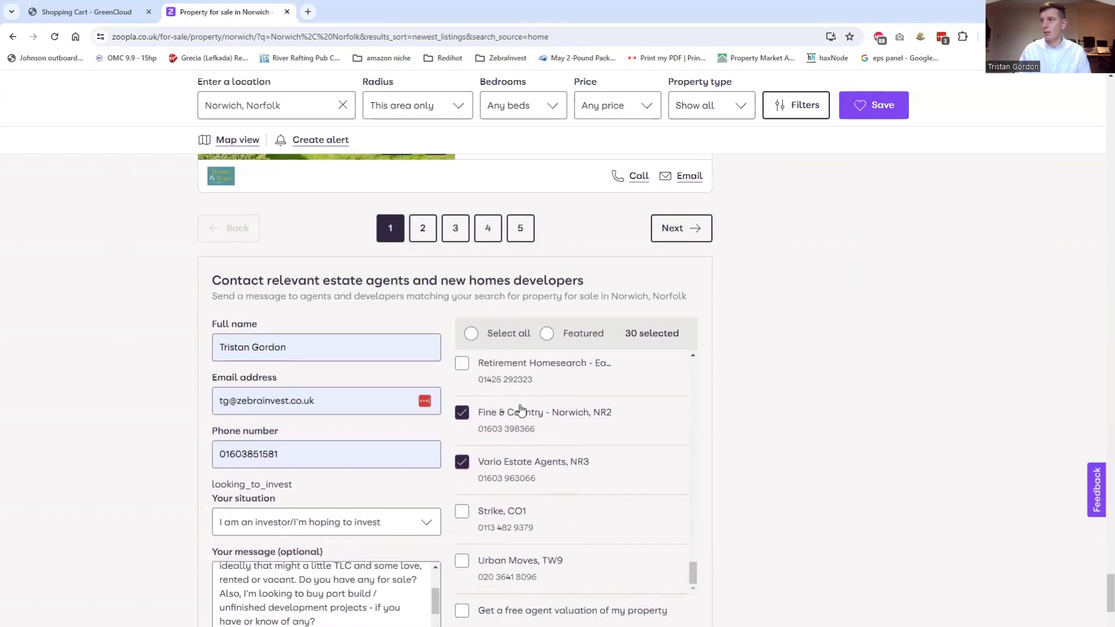
pyautogui.scroll(4, 521, 410)
pyautogui.scroll(-3, 131, 463)
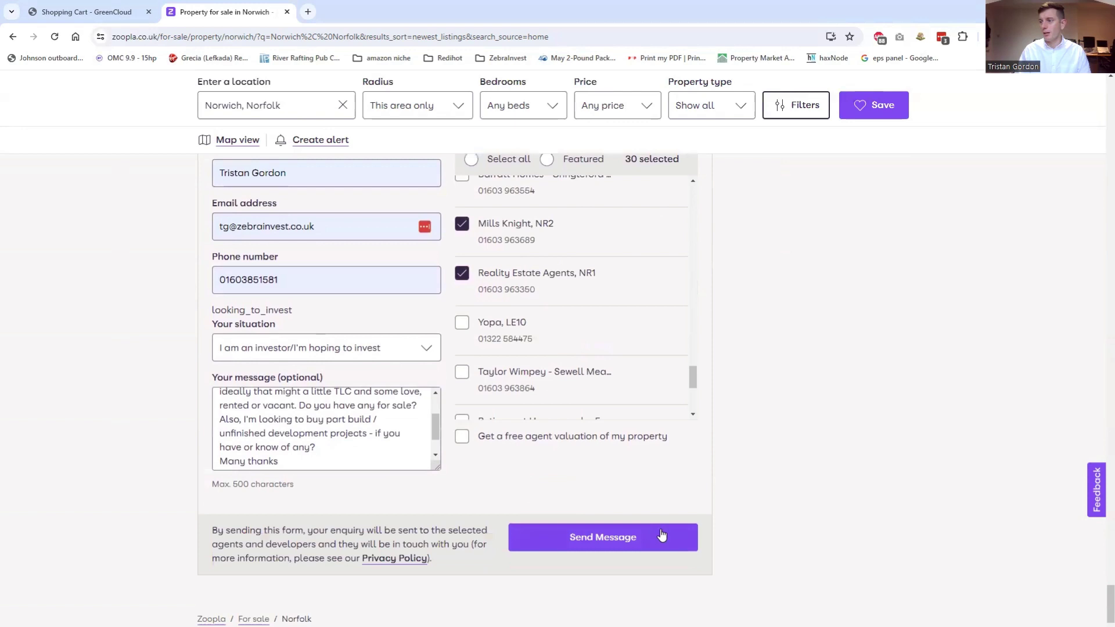
# Send the enquiry and find the 'Success! You've sent your message to 30 estate agents' confirmation
pyautogui.click(625, 537)
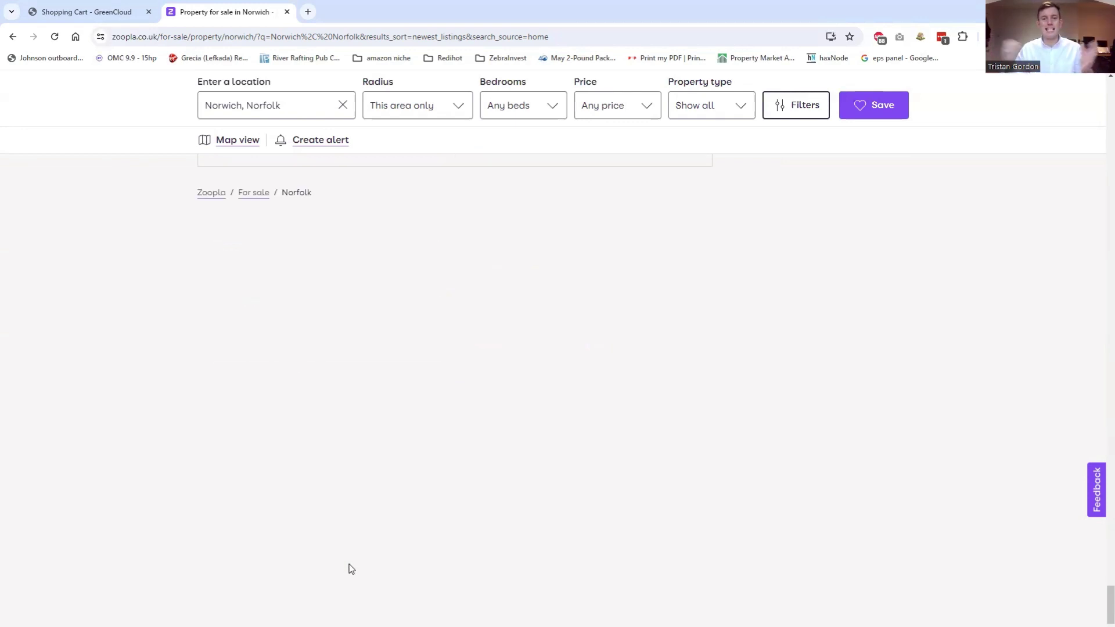
pyautogui.scroll(6, 350, 568)
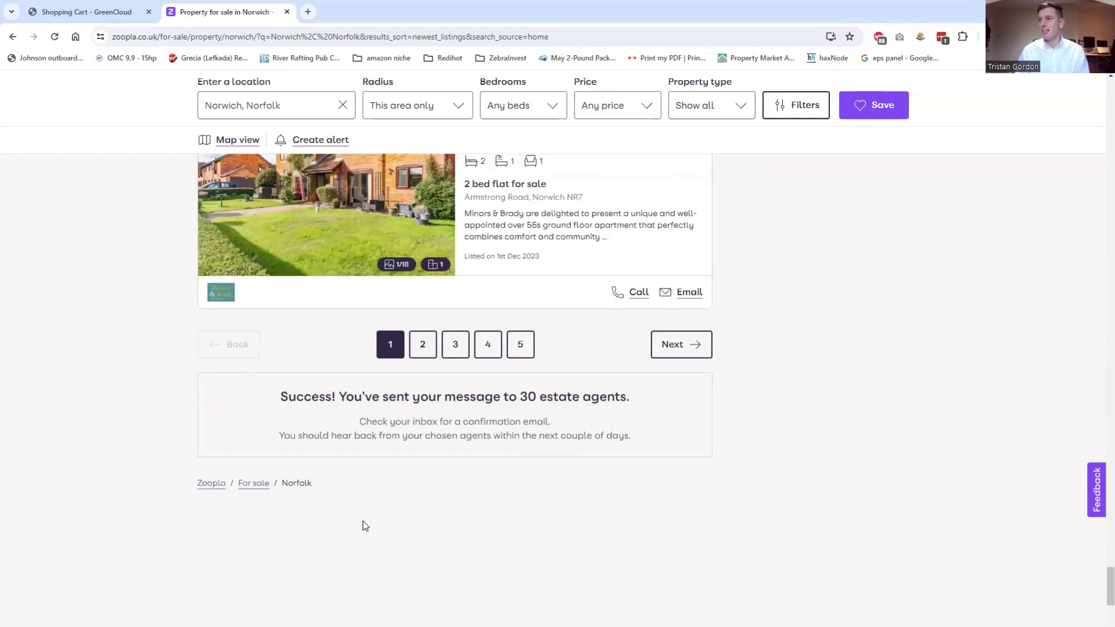
pyautogui.doubleClick(399, 513)
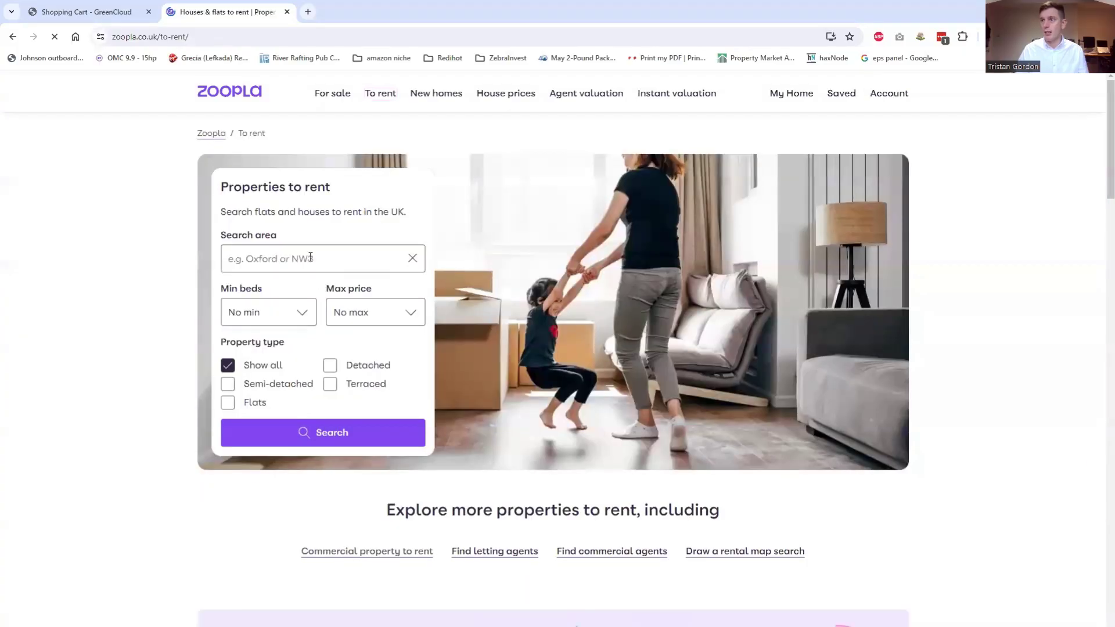
# Search property to rent in 'Norwich, Norfolk' and scroll down to the contact form
pyautogui.click(311, 258)
pyautogui.write('Norwich')
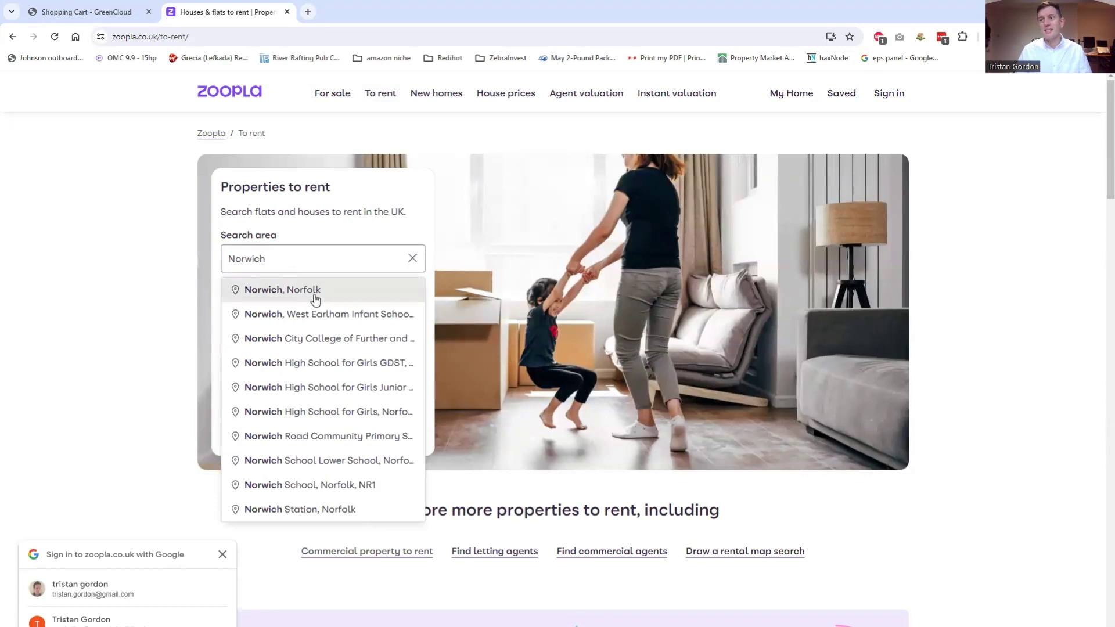
pyautogui.click(308, 288)
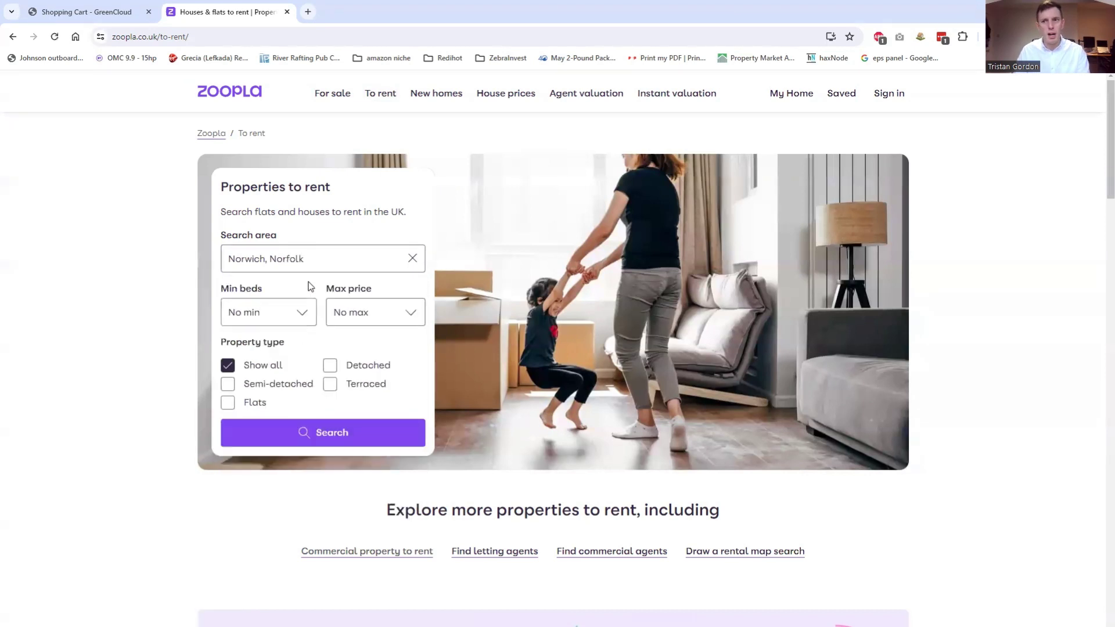
pyautogui.click(321, 435)
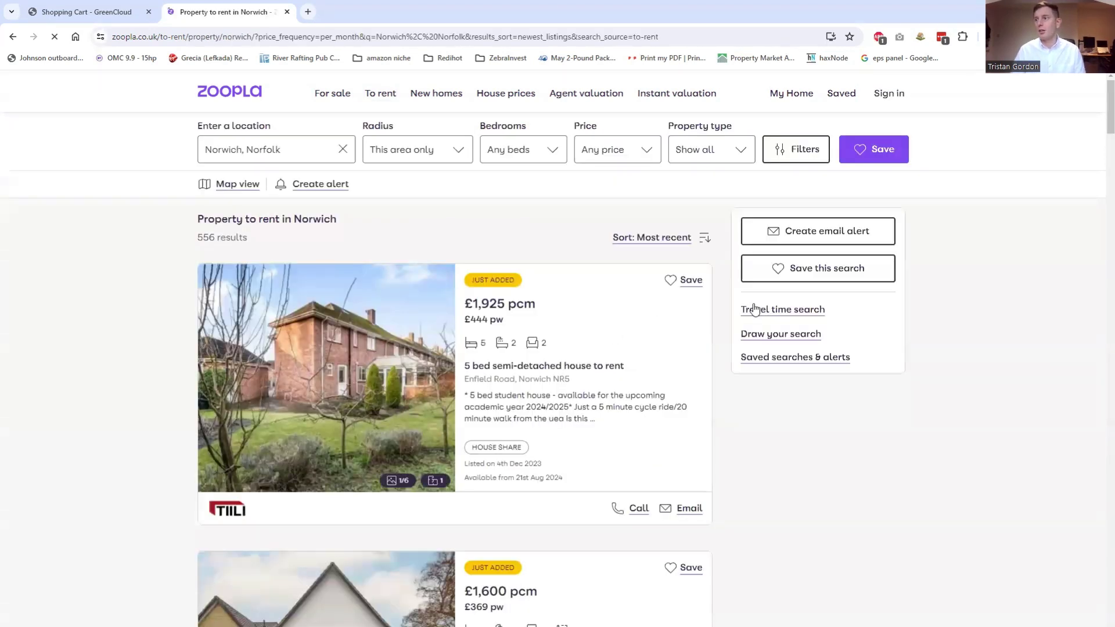
pyautogui.moveTo(1101, 112); pyautogui.dragTo(1100, 610)
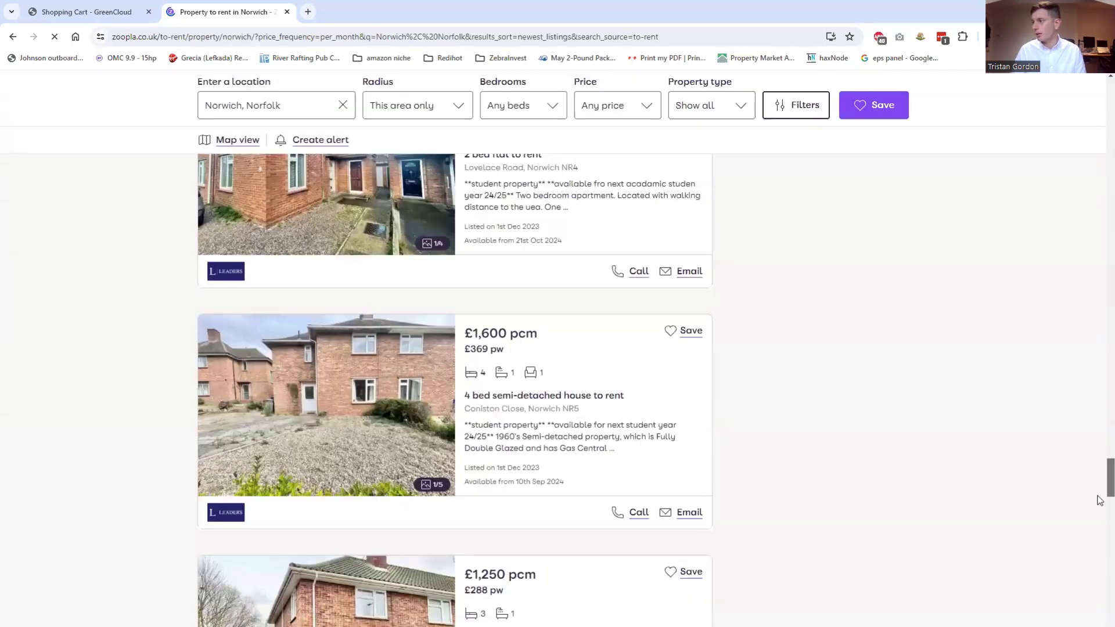
pyautogui.moveTo(1100, 500); pyautogui.dragTo(1099, 590)
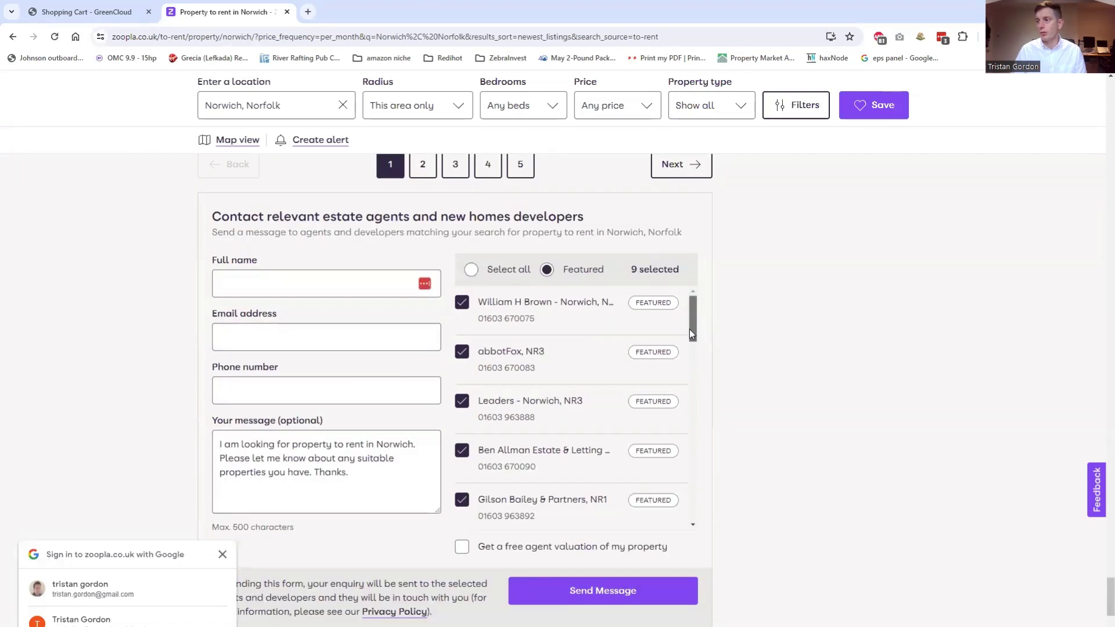
# Choose Select all in the contact-agents form so all 24 agents are selected
pyautogui.moveTo(690, 333); pyautogui.dragTo(709, 517)
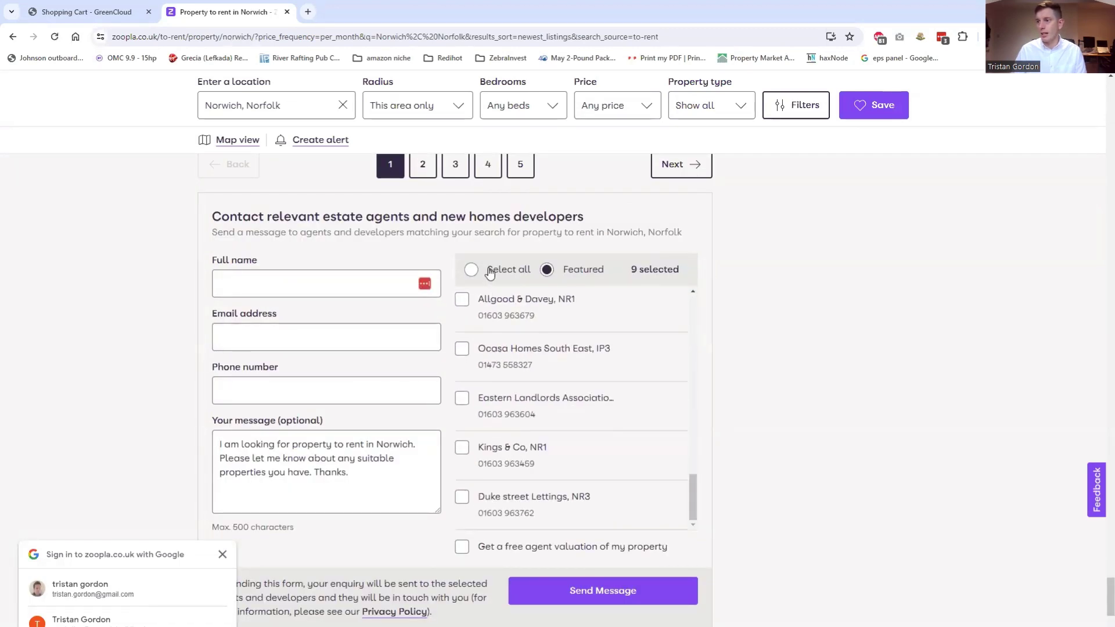
pyautogui.click(472, 269)
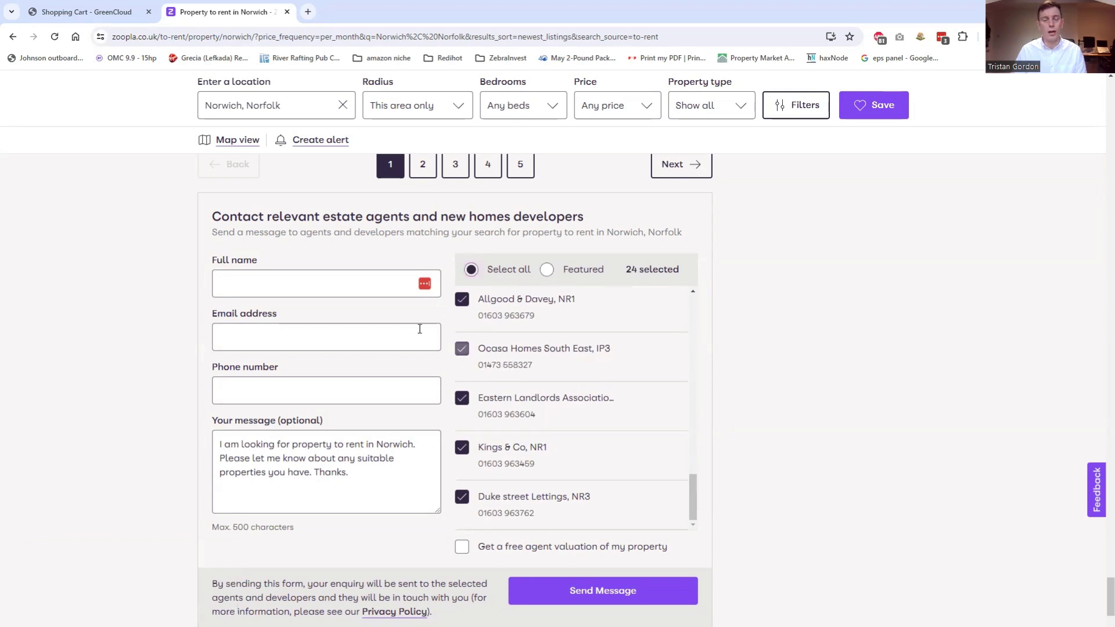
pyautogui.scroll(8, 619, 417)
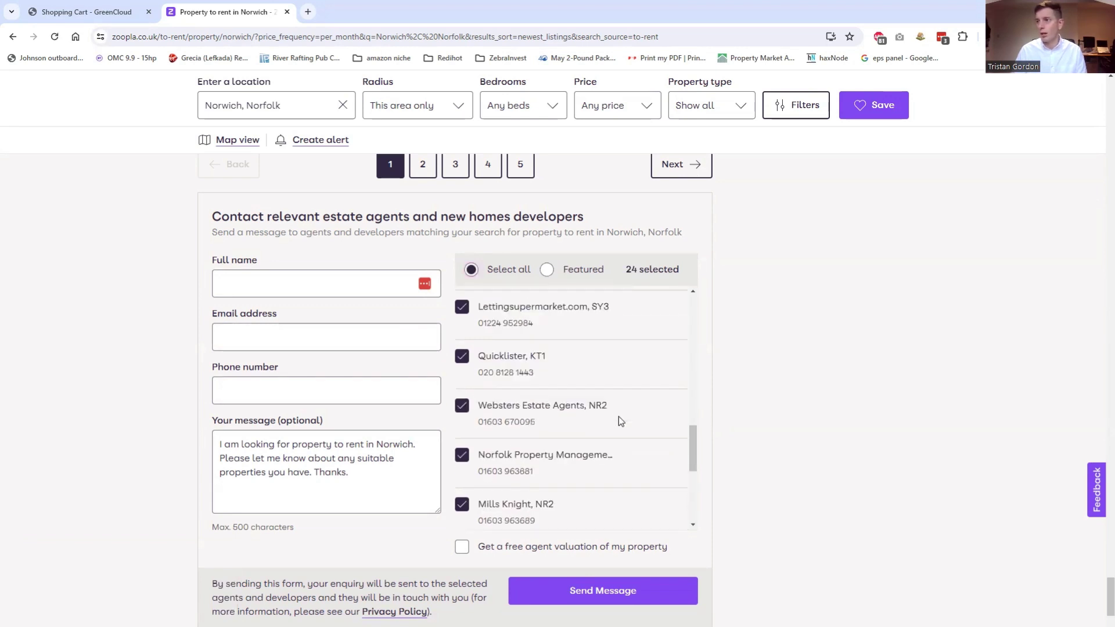
pyautogui.scroll(4, 619, 416)
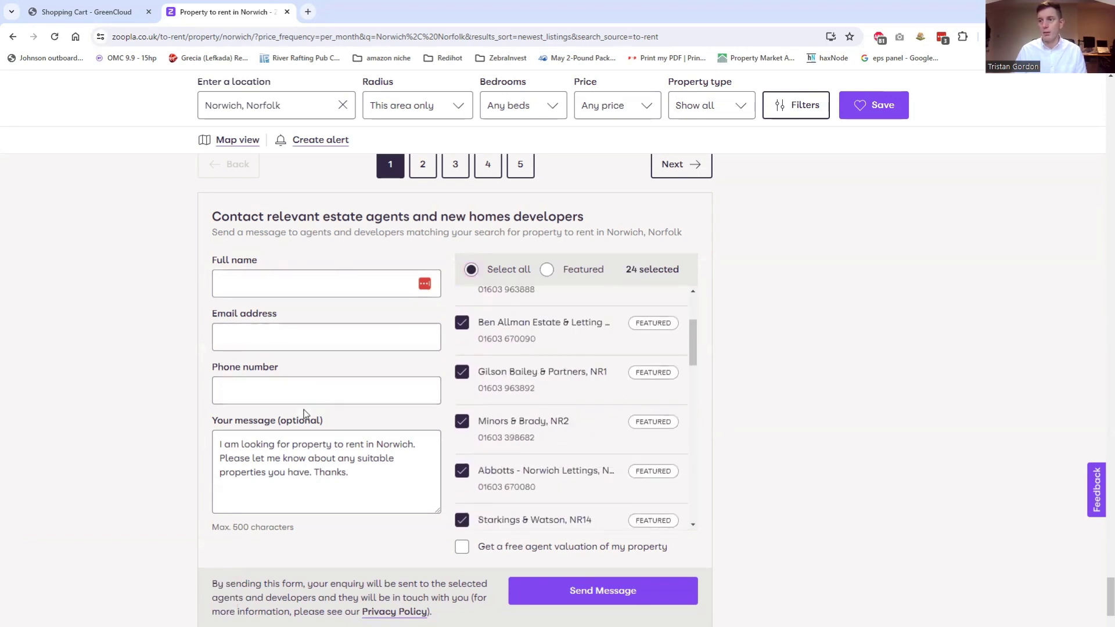